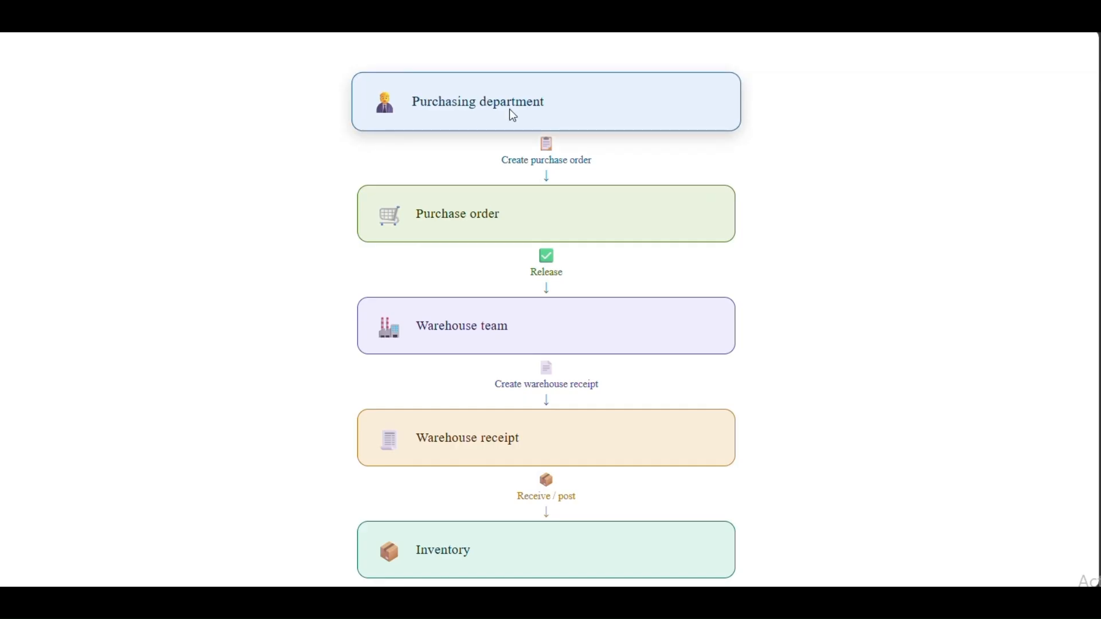
Review the process diagram from purchasing department through purchase order, release and warehouse receipt to posting into inventory.
drag(497, 161, 609, 170)
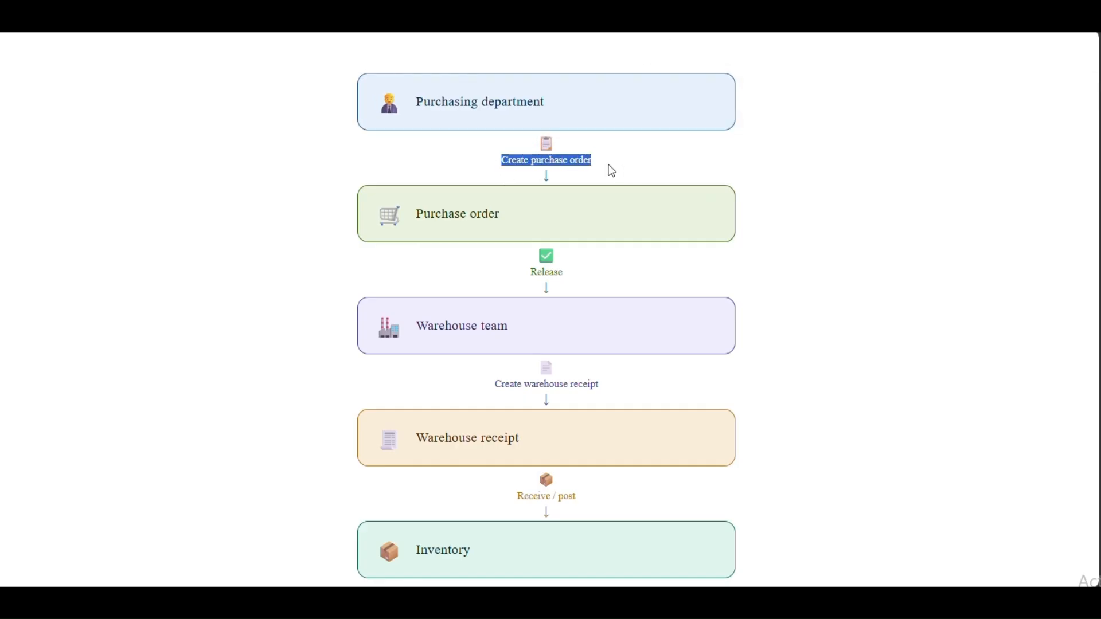
click(531, 211)
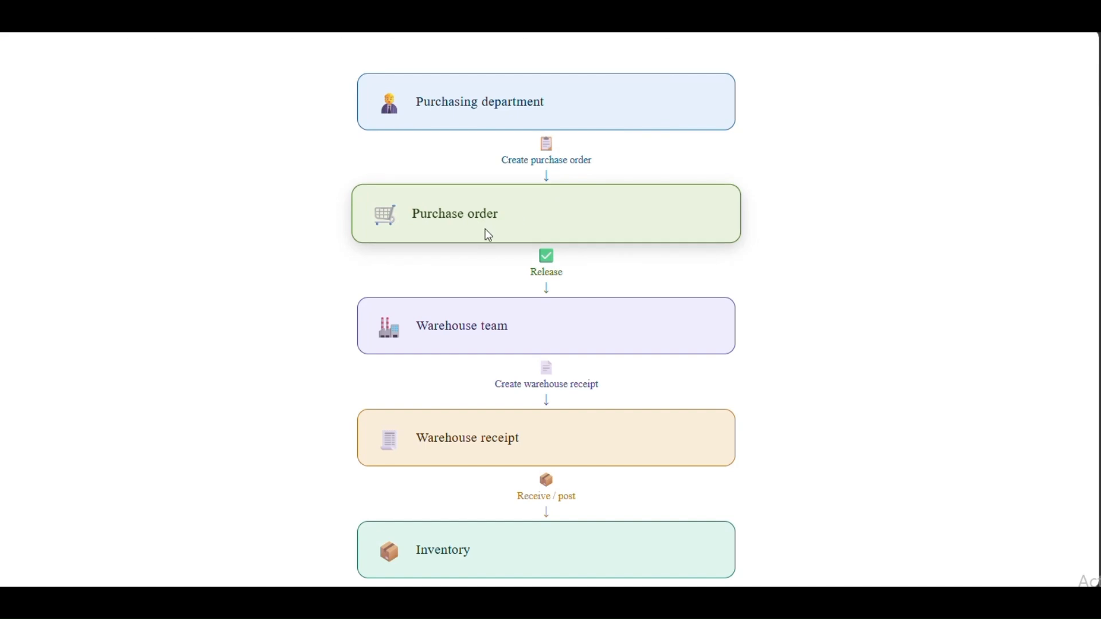
drag(518, 270, 575, 277)
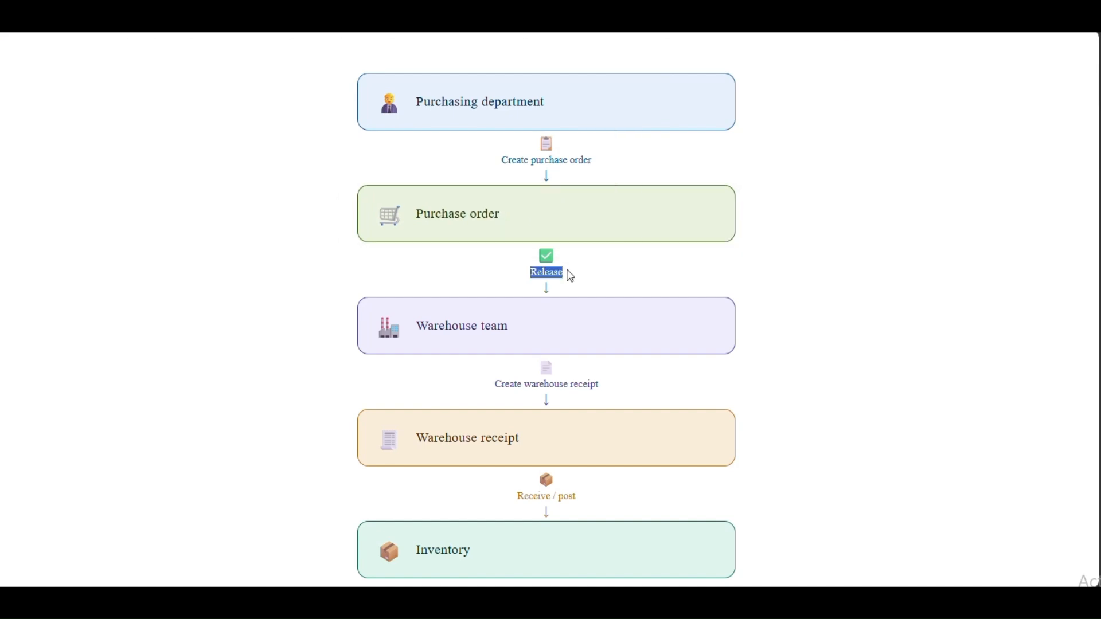
click(493, 328)
drag(494, 384, 610, 395)
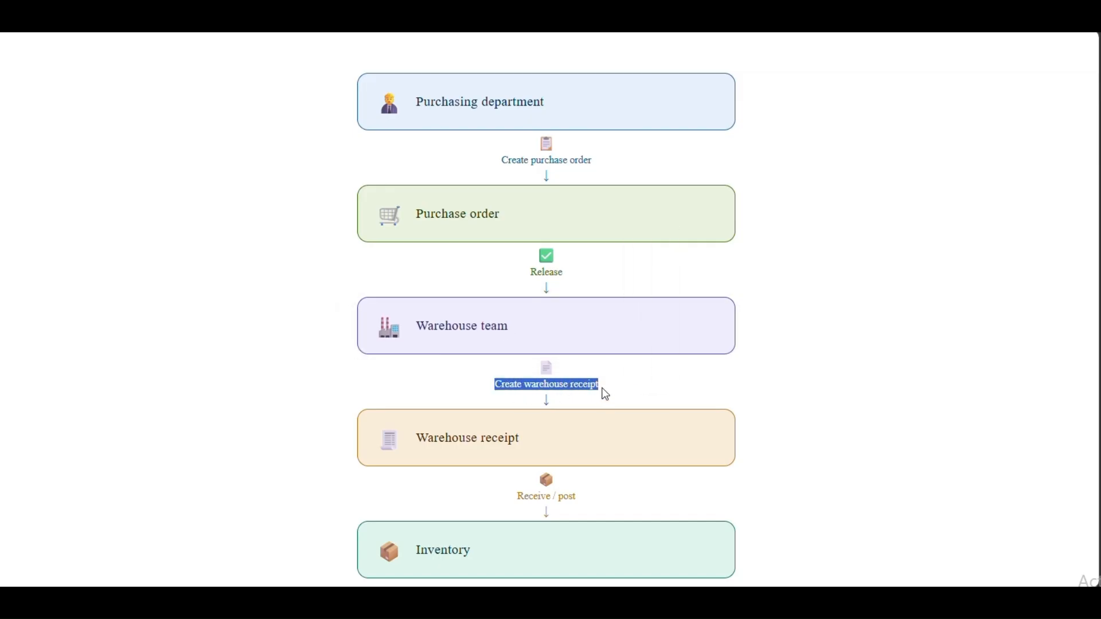
click(507, 493)
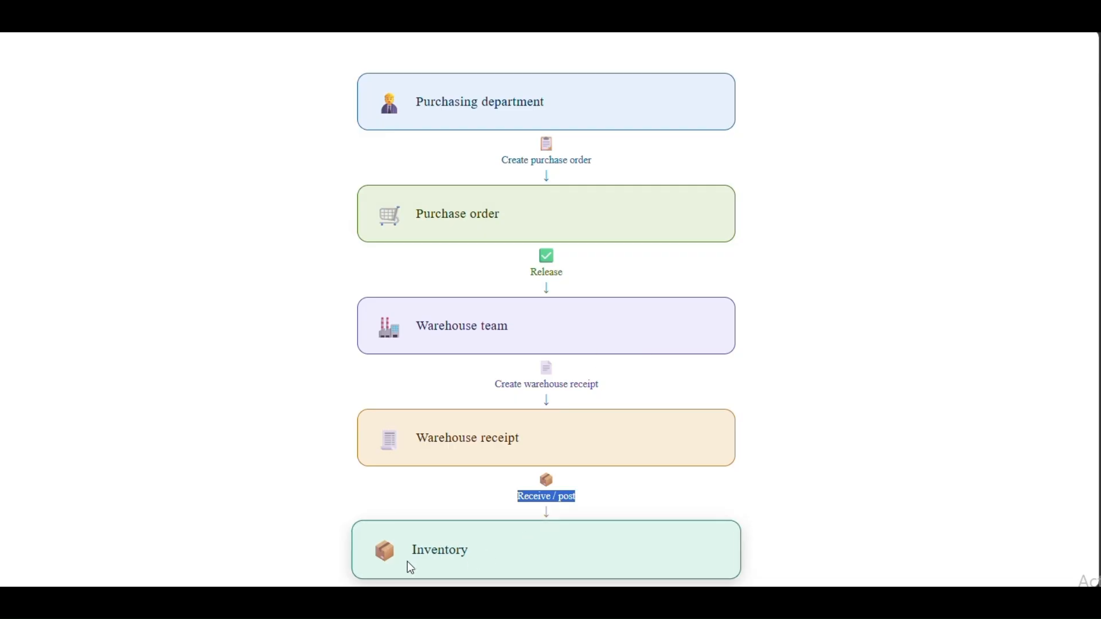
click(388, 504)
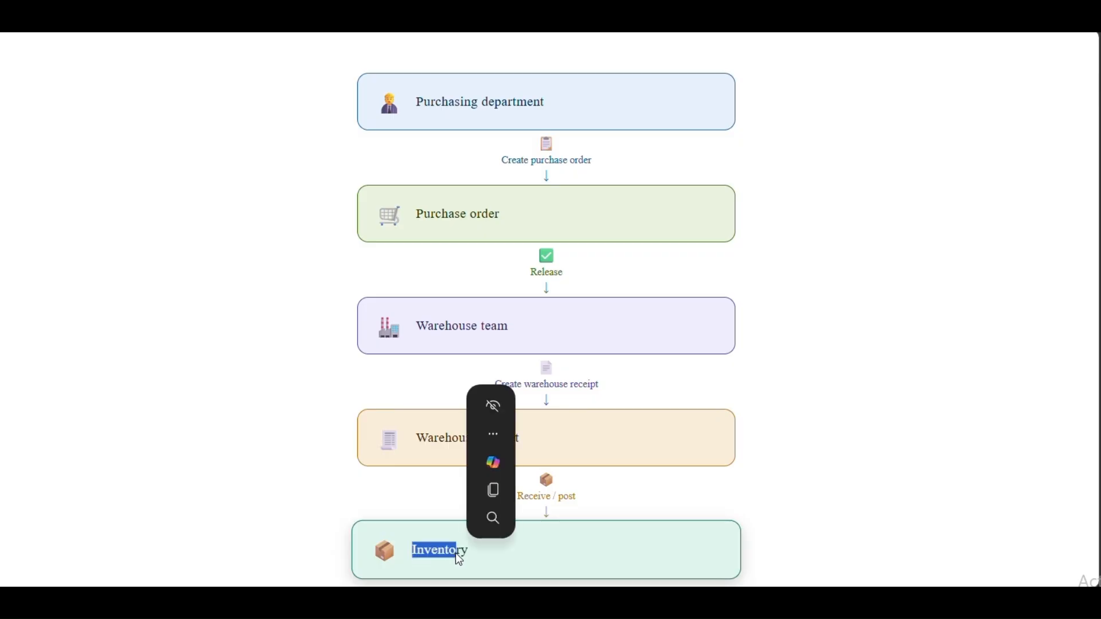
drag(411, 549, 490, 556)
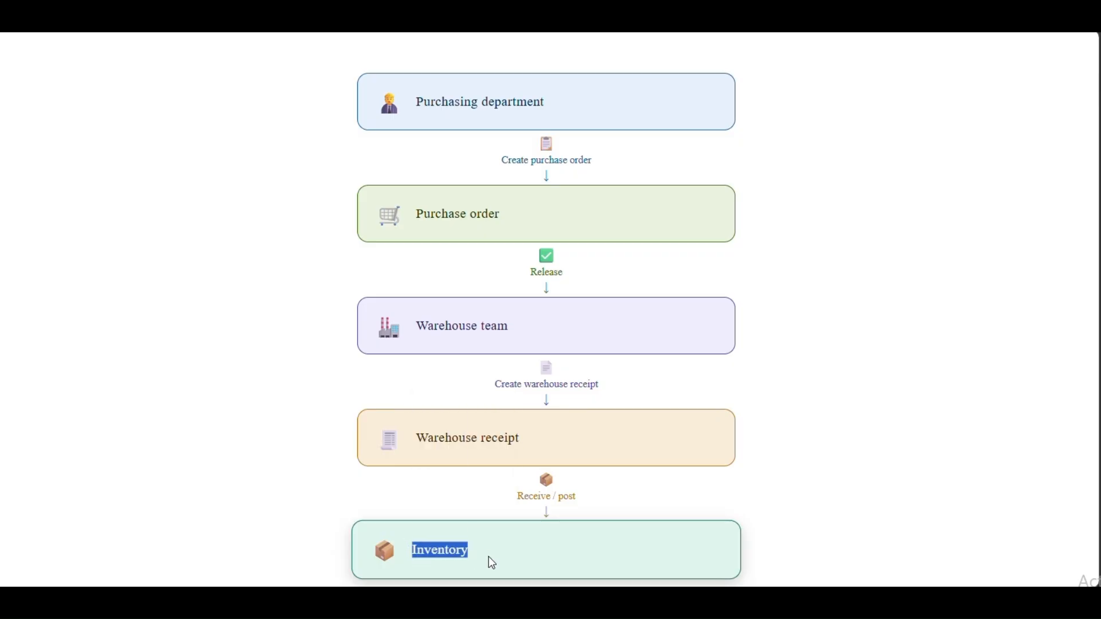
click(319, 534)
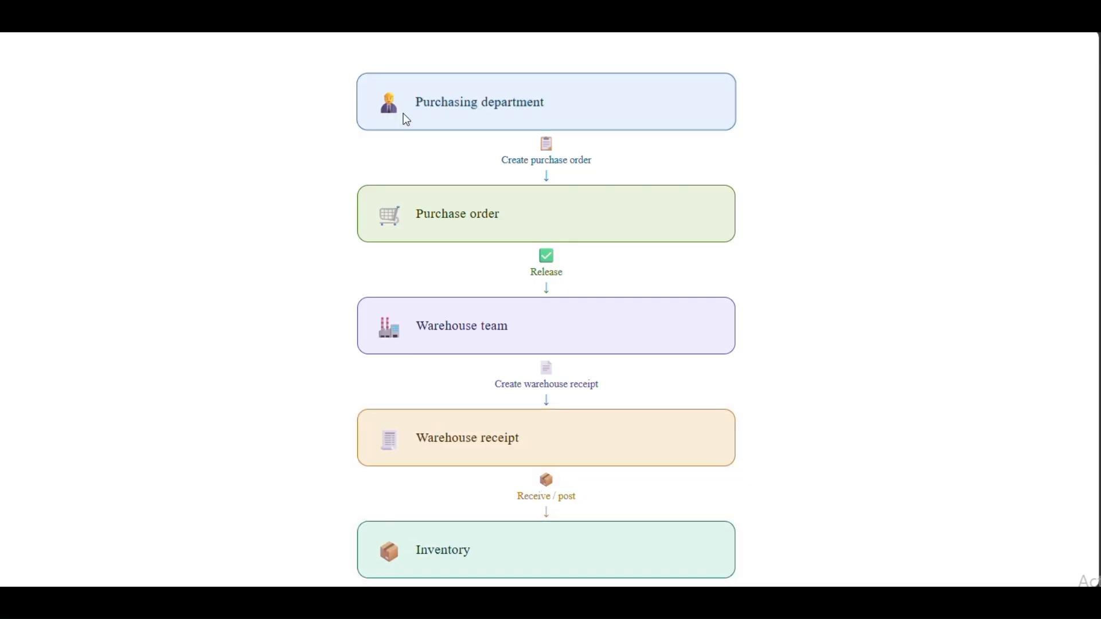
drag(412, 102, 548, 110)
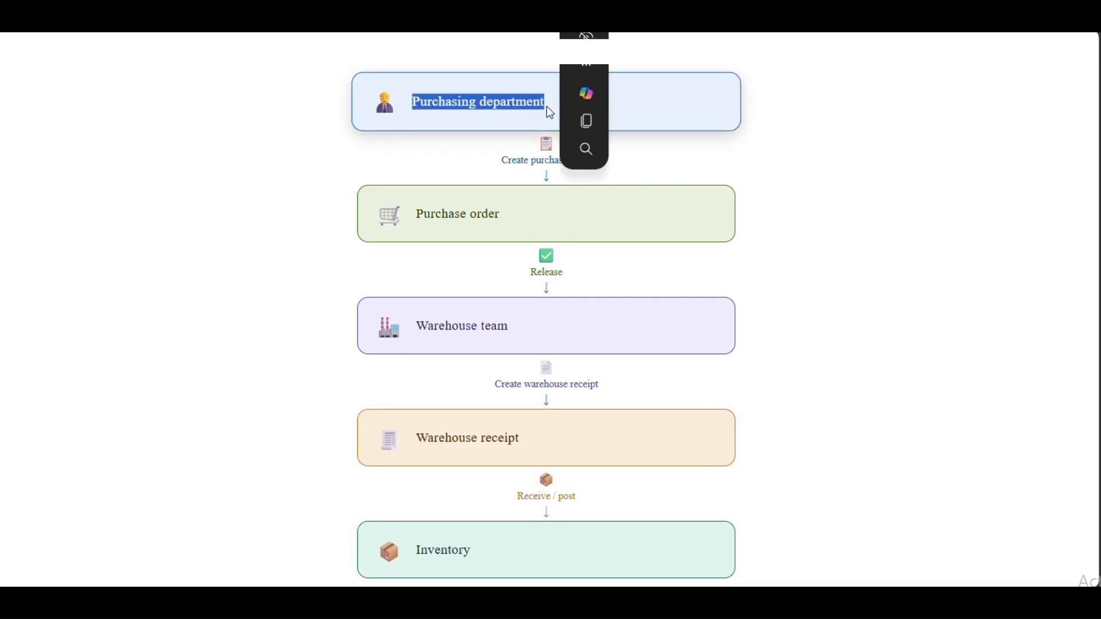
drag(486, 560, 398, 546)
click(432, 545)
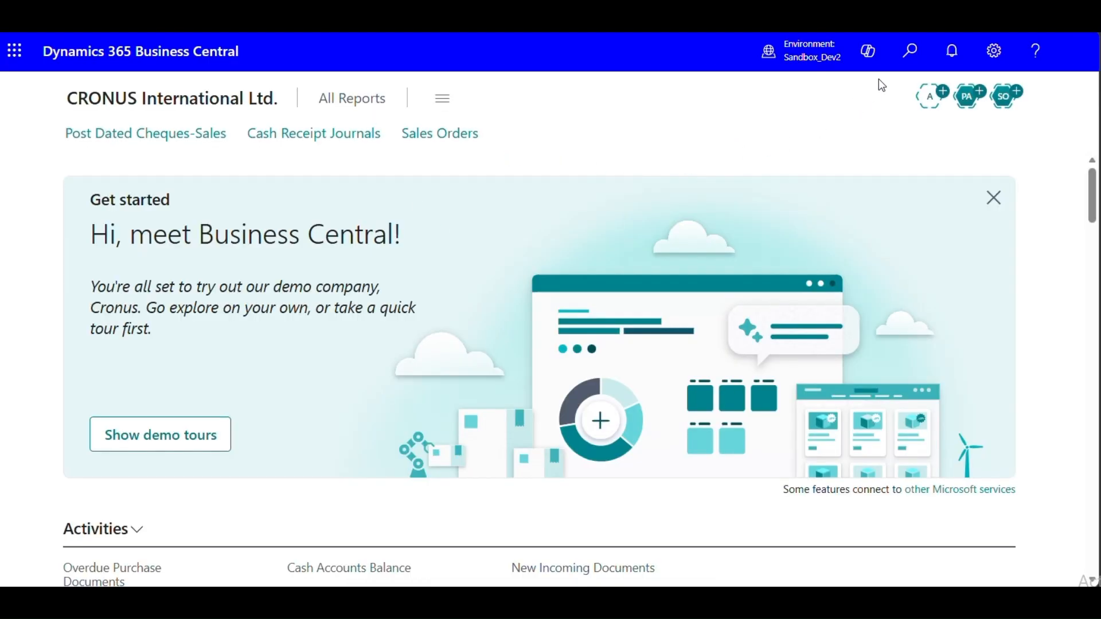
Search for "location", go to the Locations list and open the card of the WR Warehouse Receipt location.
click(910, 51)
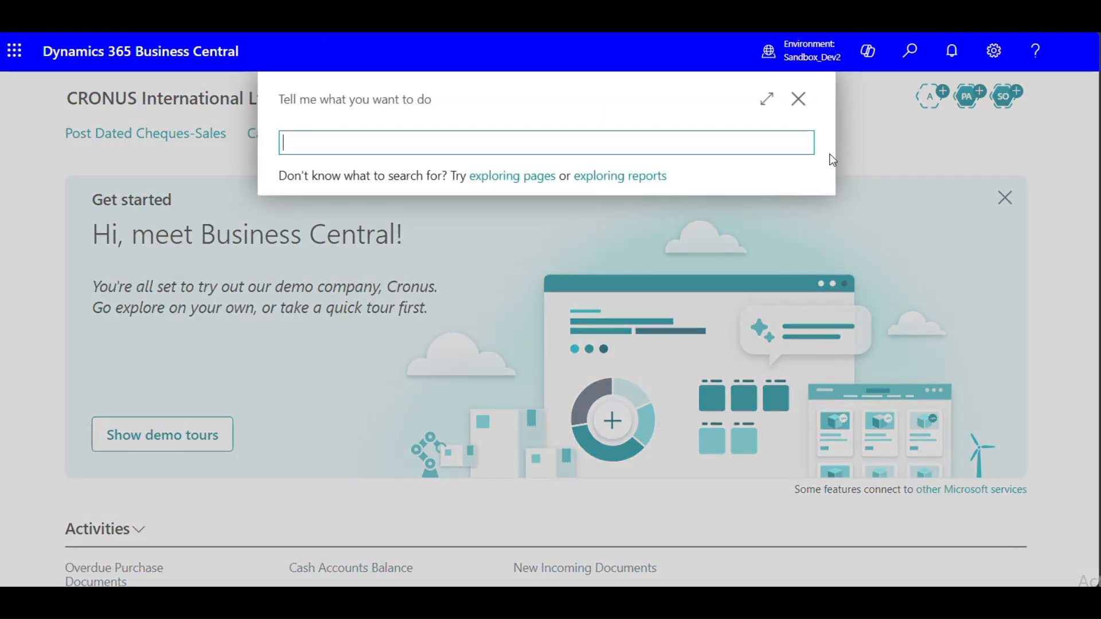
text(location)
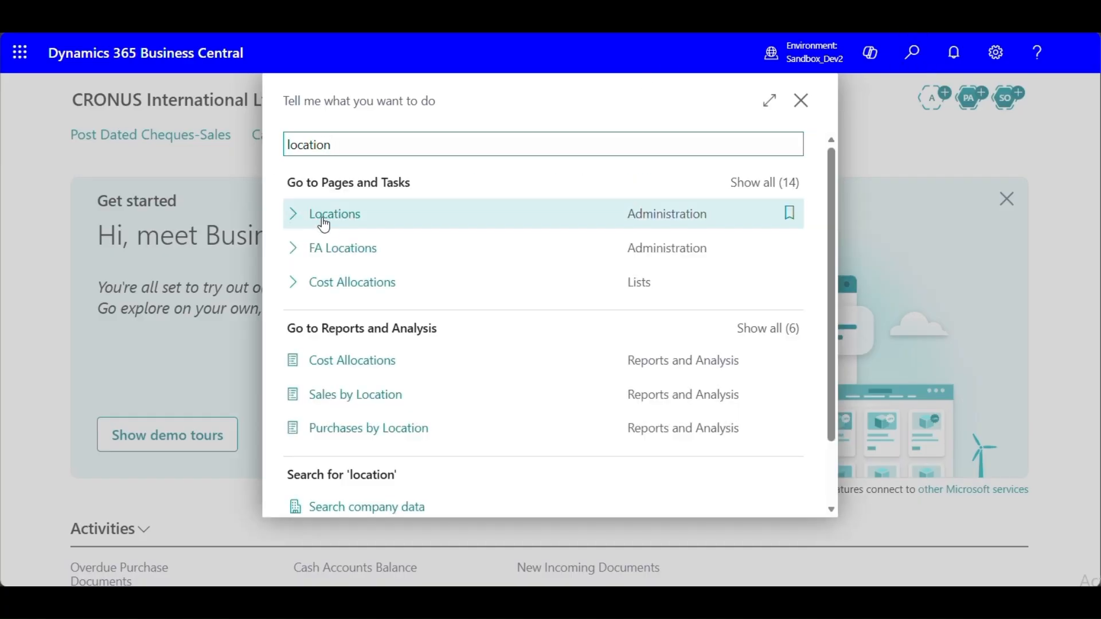
click(329, 221)
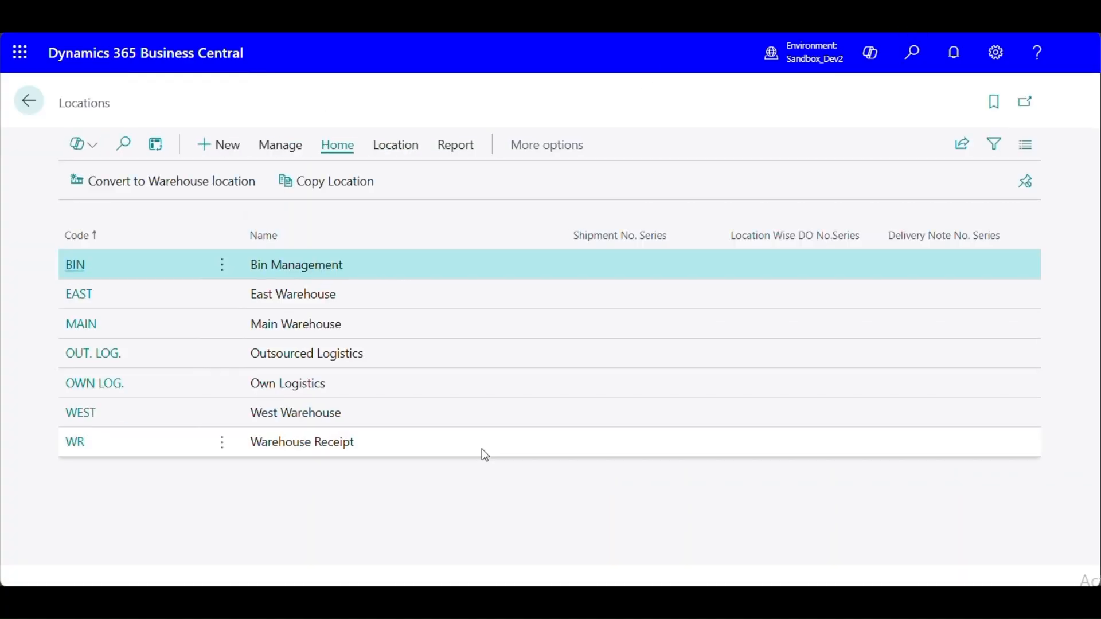
click(75, 446)
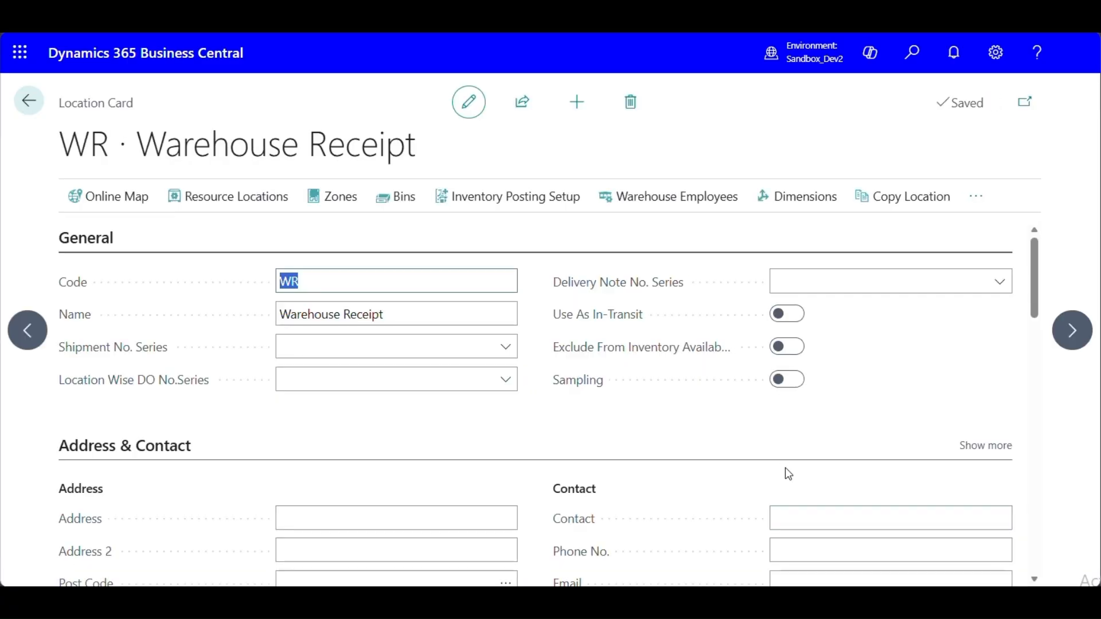
click(498, 463)
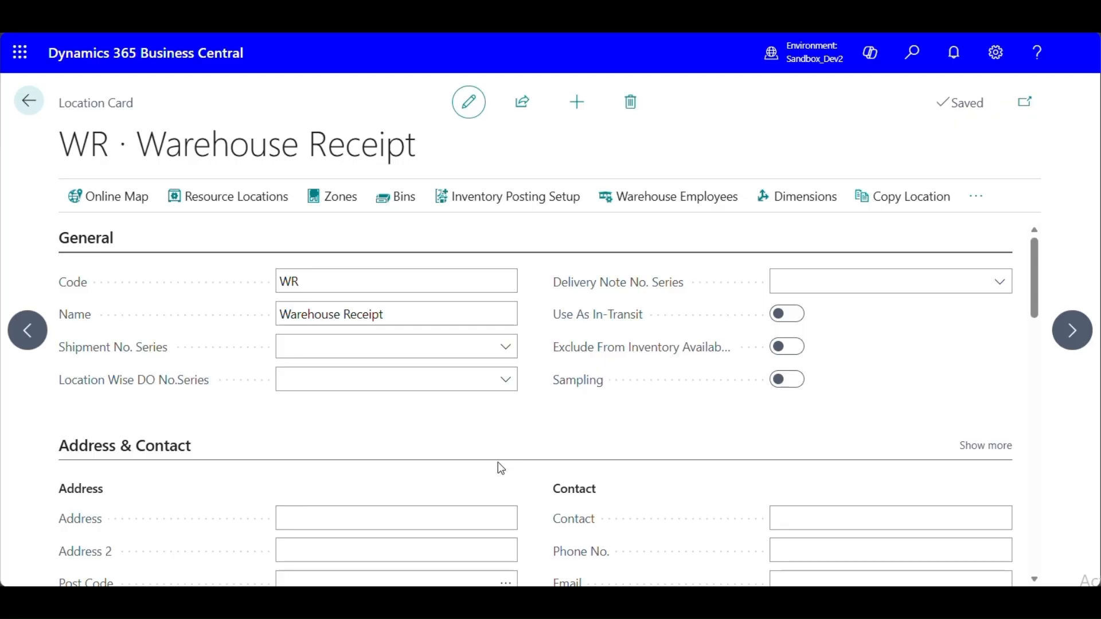
Enable Require Receive and Bin Mandatory in the warehouse settings of the WR location.
scroll(499, 423, down, 10)
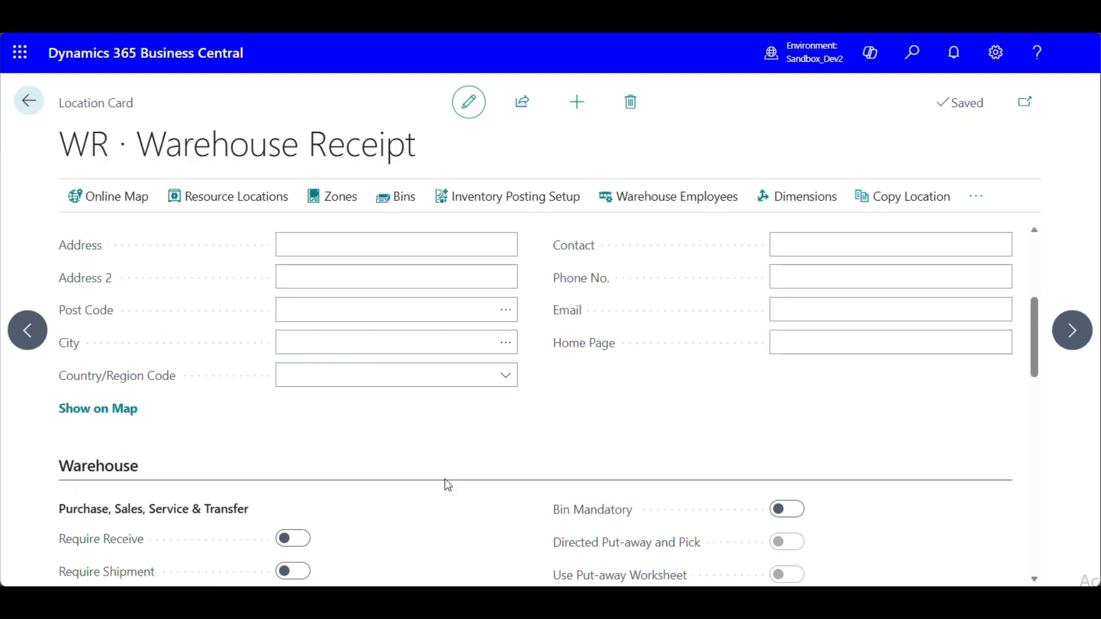
scroll(432, 351, up, 5)
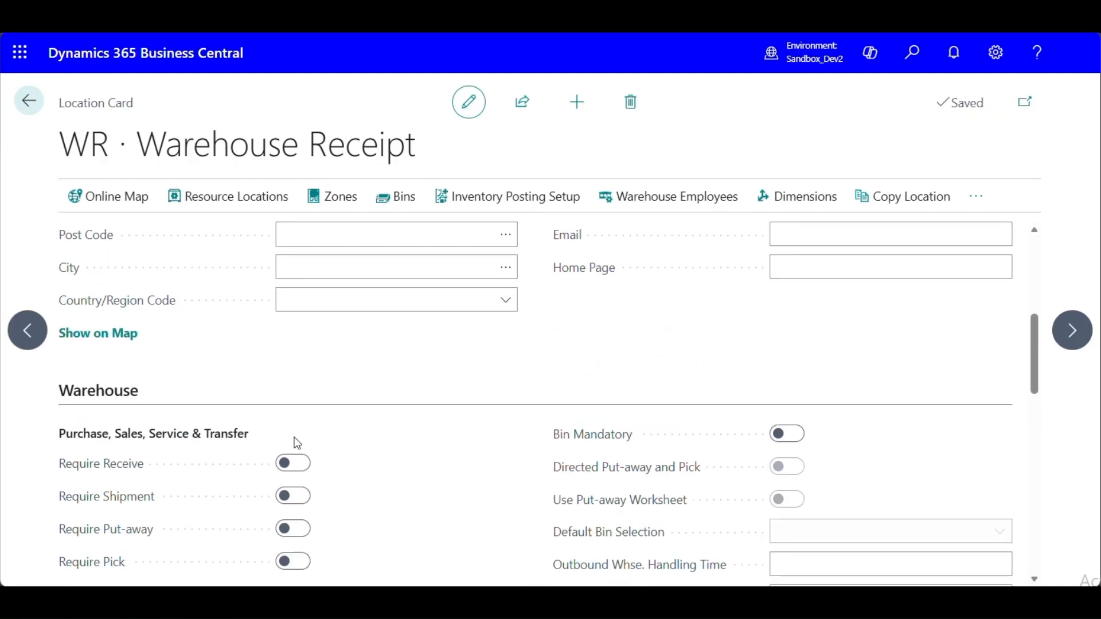
click(293, 463)
click(789, 435)
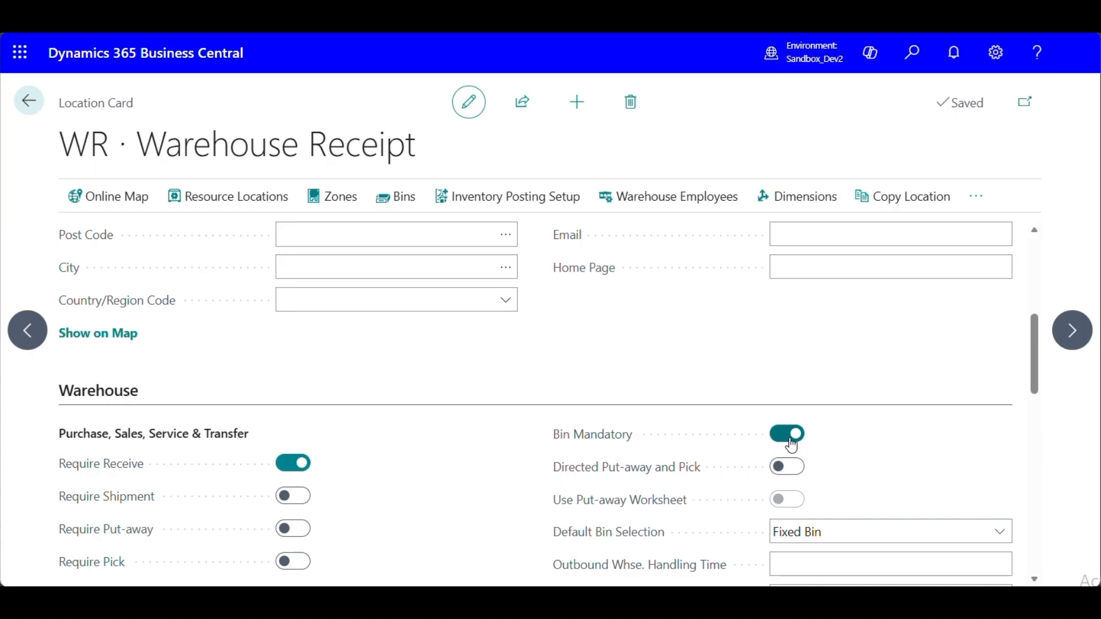
Check the bins defined for the WR location, and return to the home page.
scroll(791, 446, up, 5)
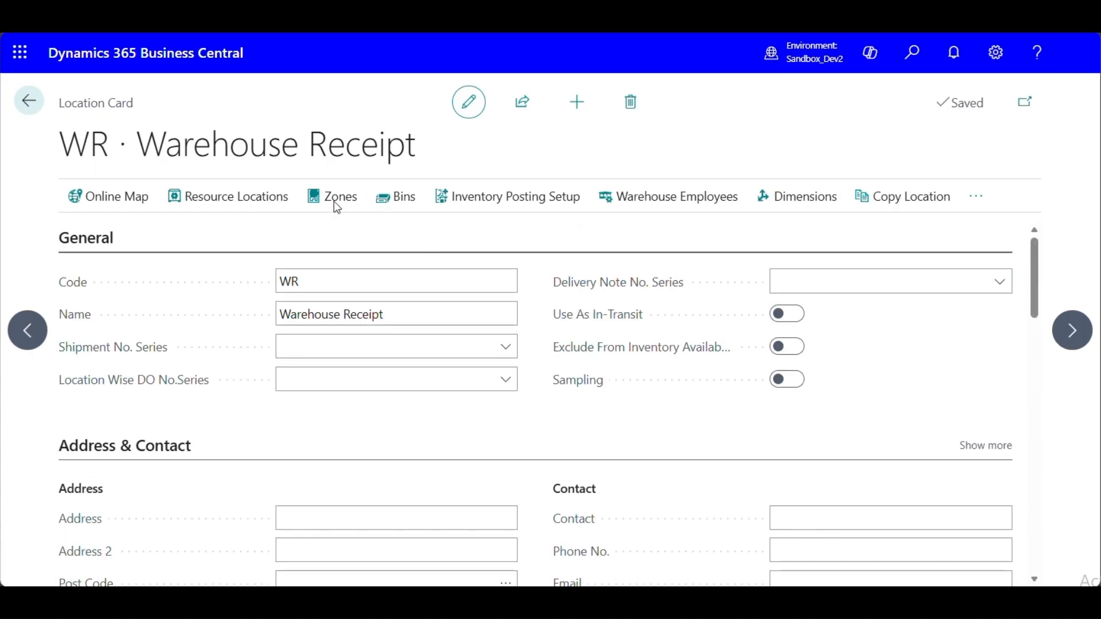
click(399, 199)
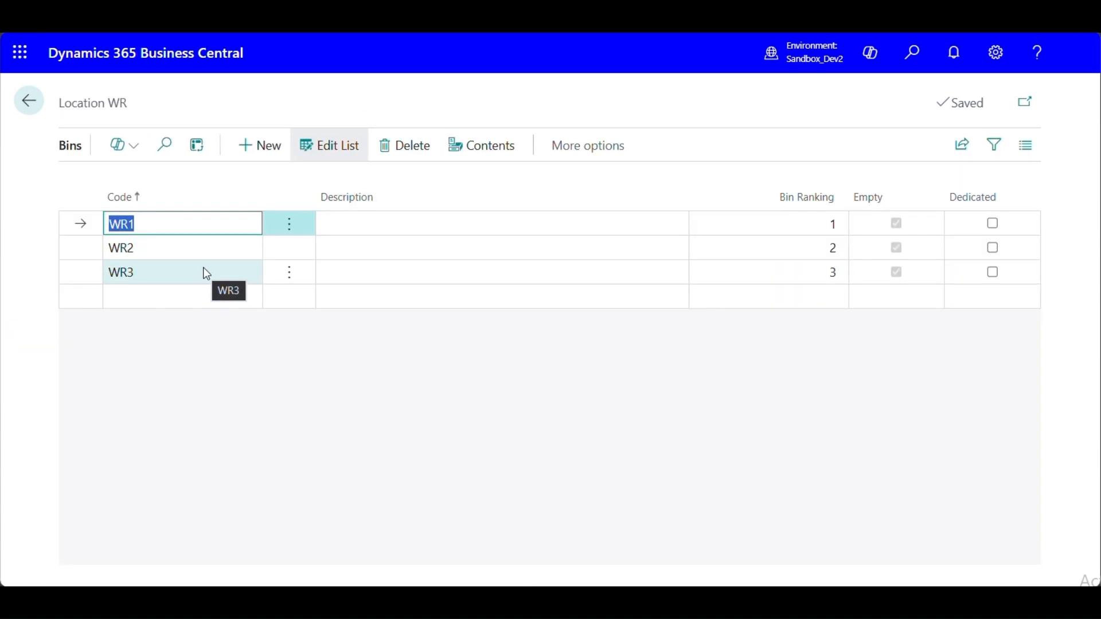
click(268, 382)
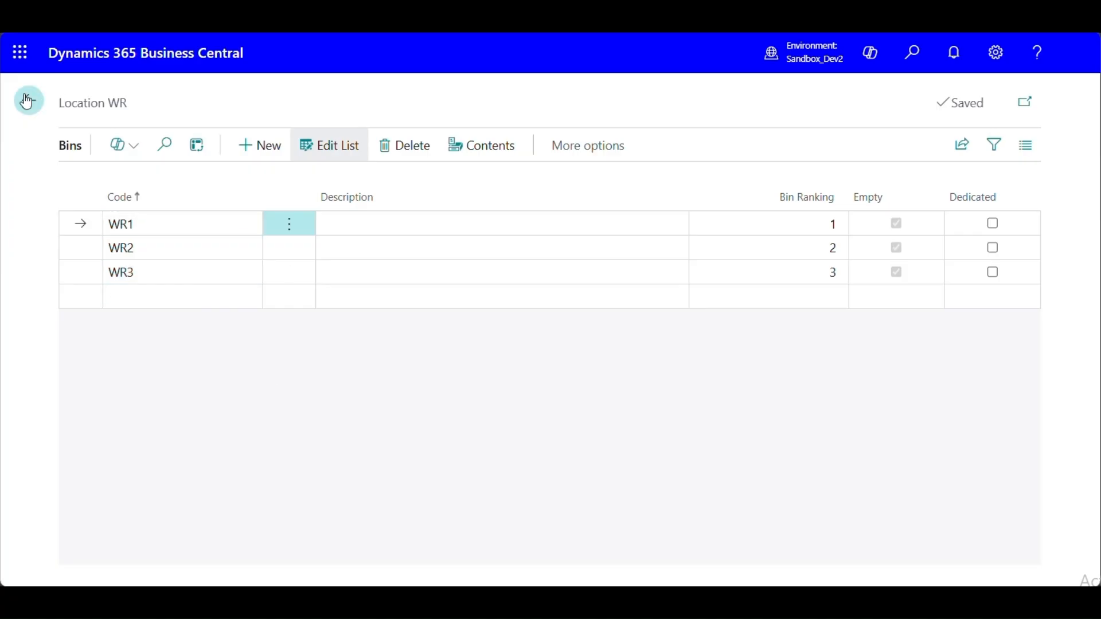
click(26, 102)
click(28, 101)
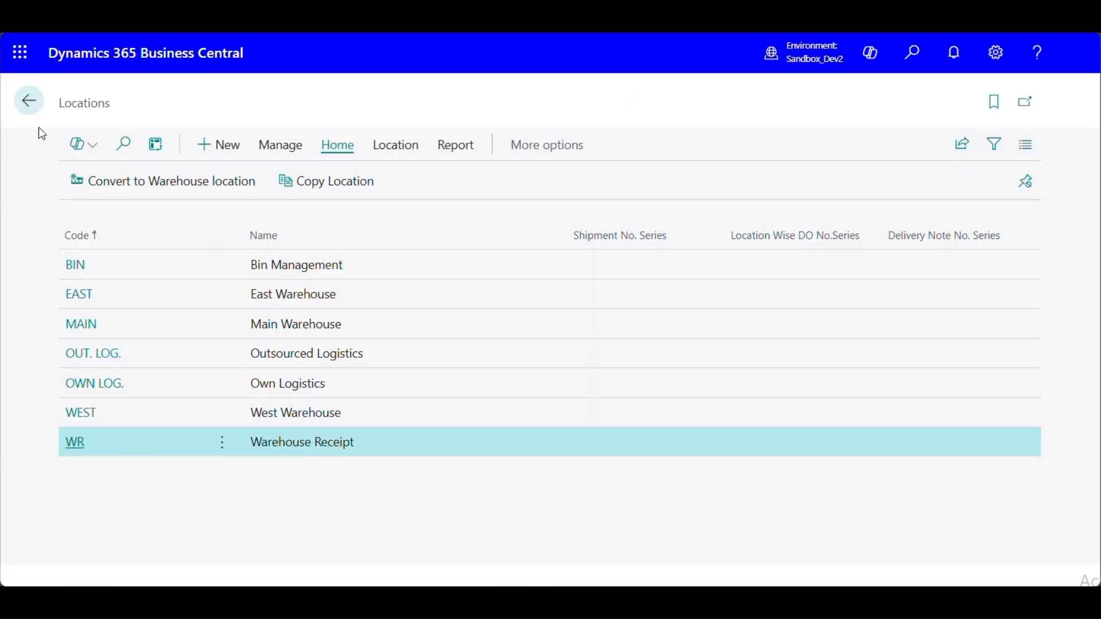
click(28, 103)
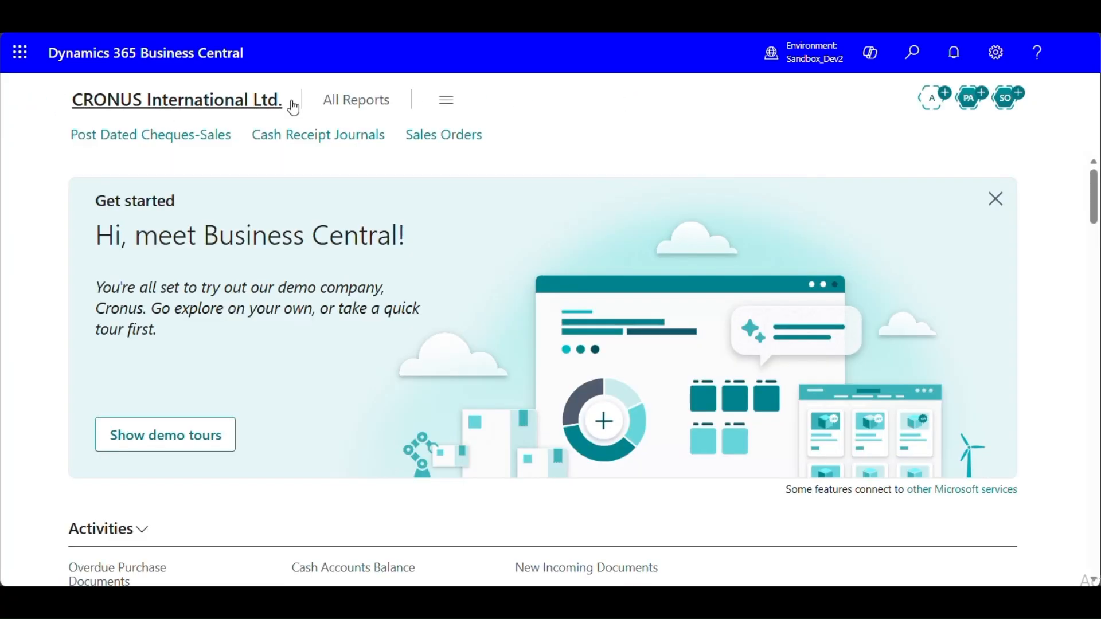
Search for "purc or" and go to the Purchase Orders list.
click(902, 57)
text(pu)
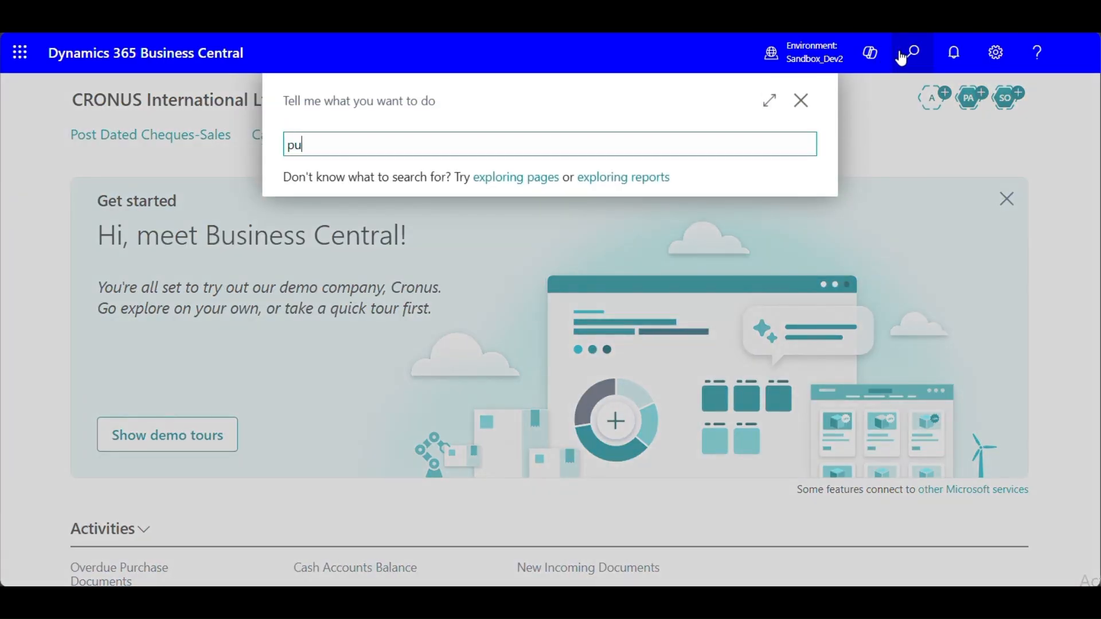
text(rc or)
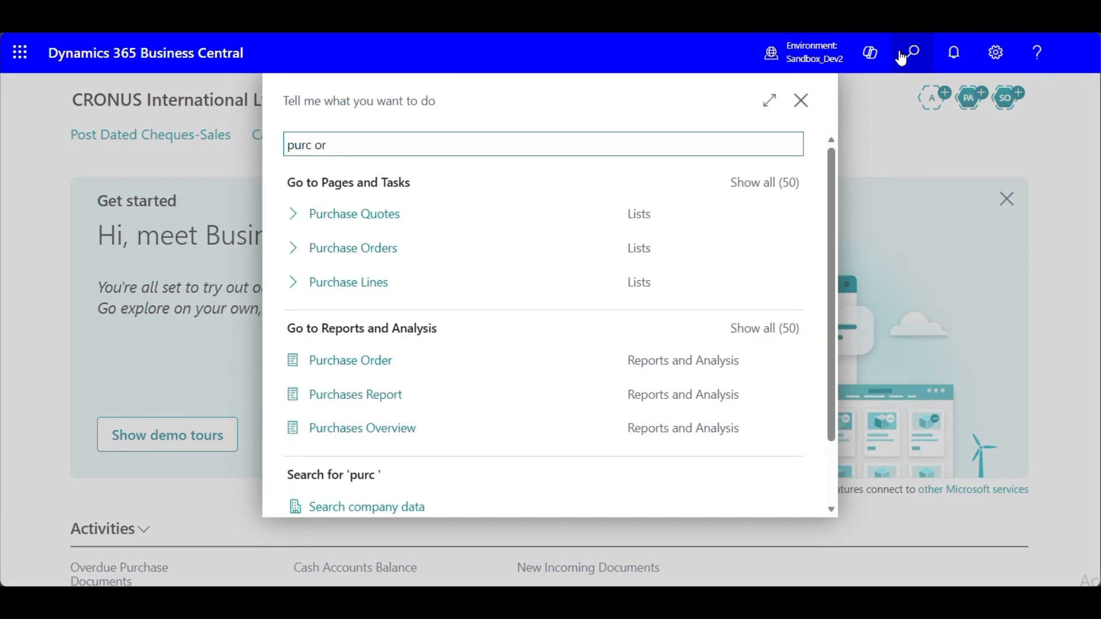
click(332, 221)
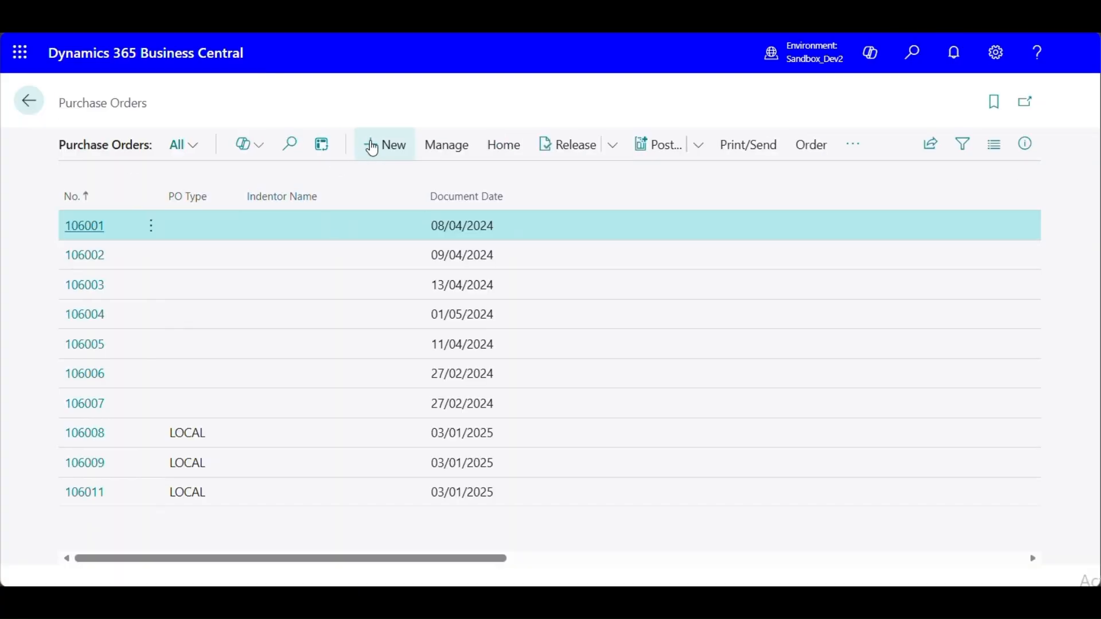
Create a new purchase order for vendor First Up Consultants with the order type Local.
click(373, 147)
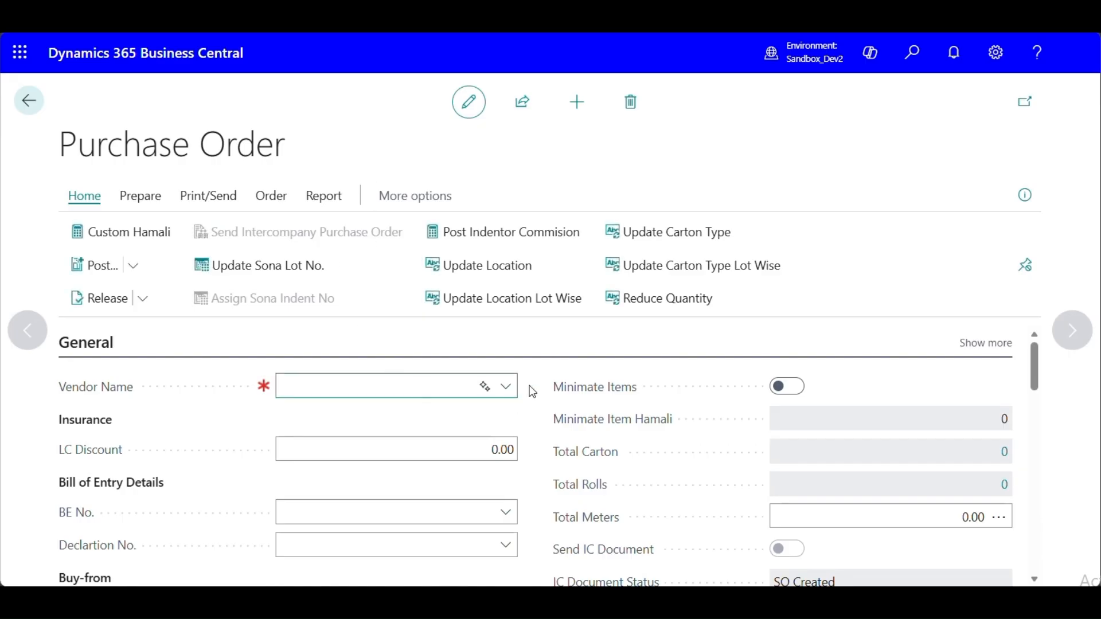
click(507, 388)
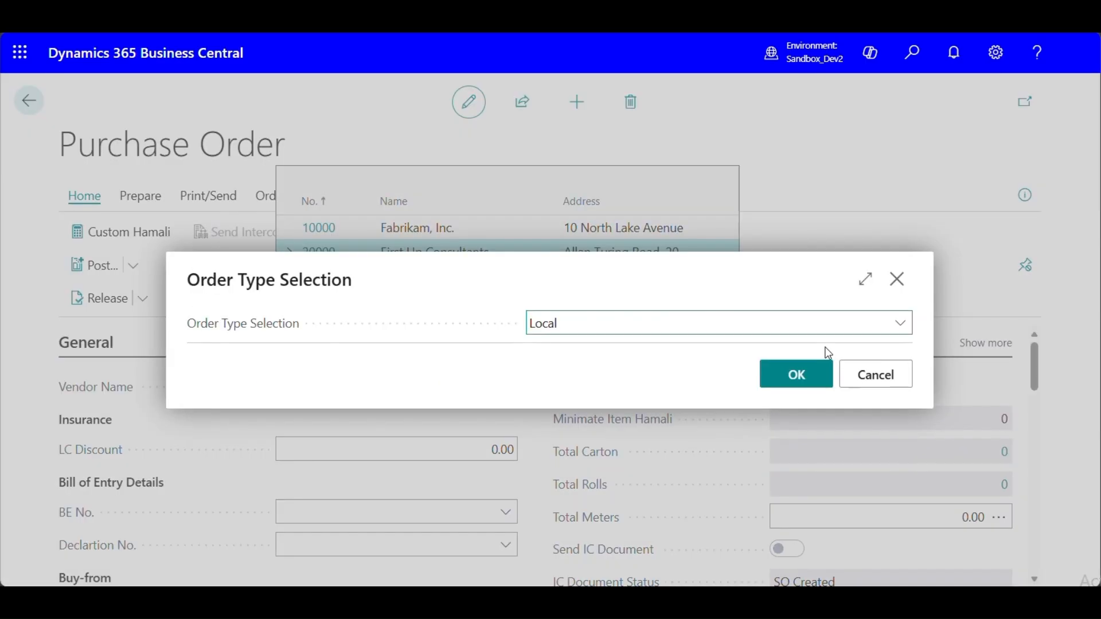
click(821, 377)
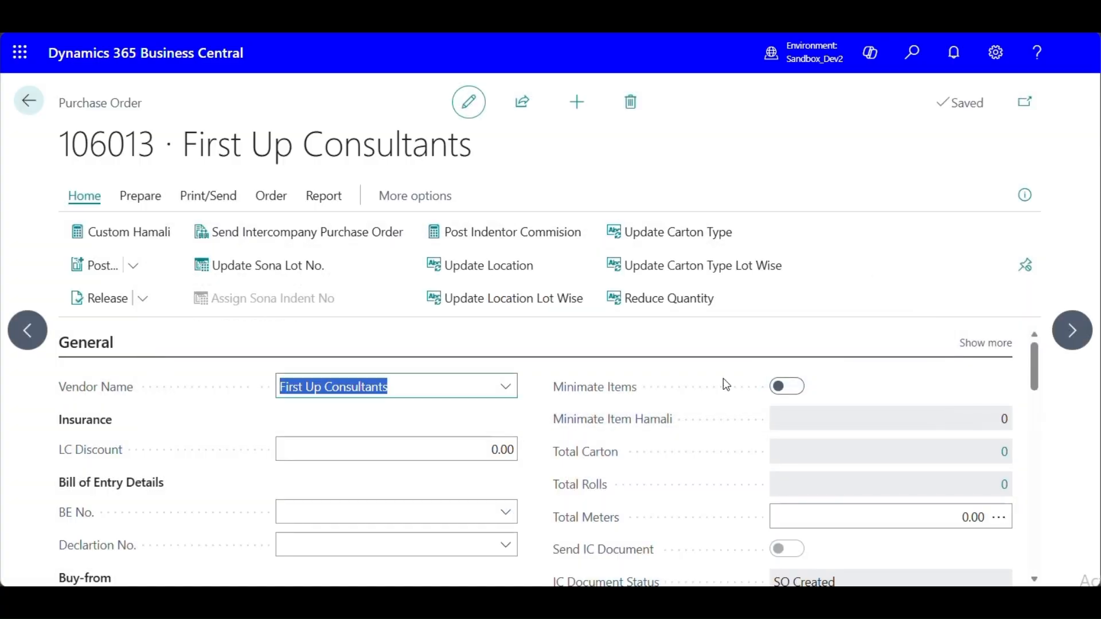
Set the purchase order's Vendor Invoice No. to 1441.
scroll(519, 444, down, 3)
scroll(519, 445, down, 5)
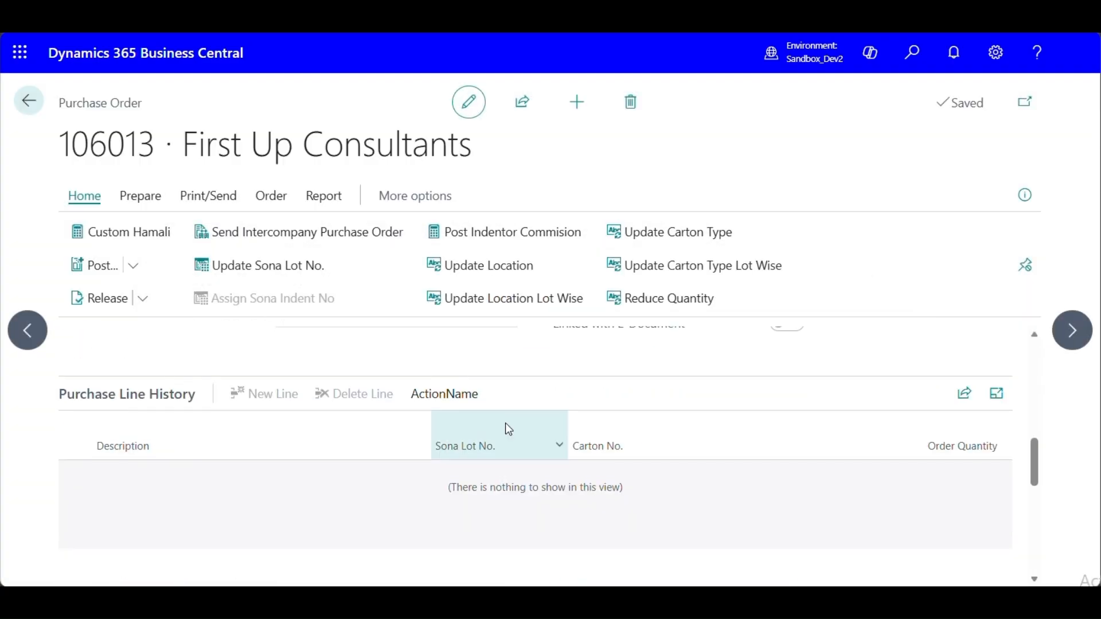
scroll(505, 424, up, 5)
click(394, 508)
text(1441)
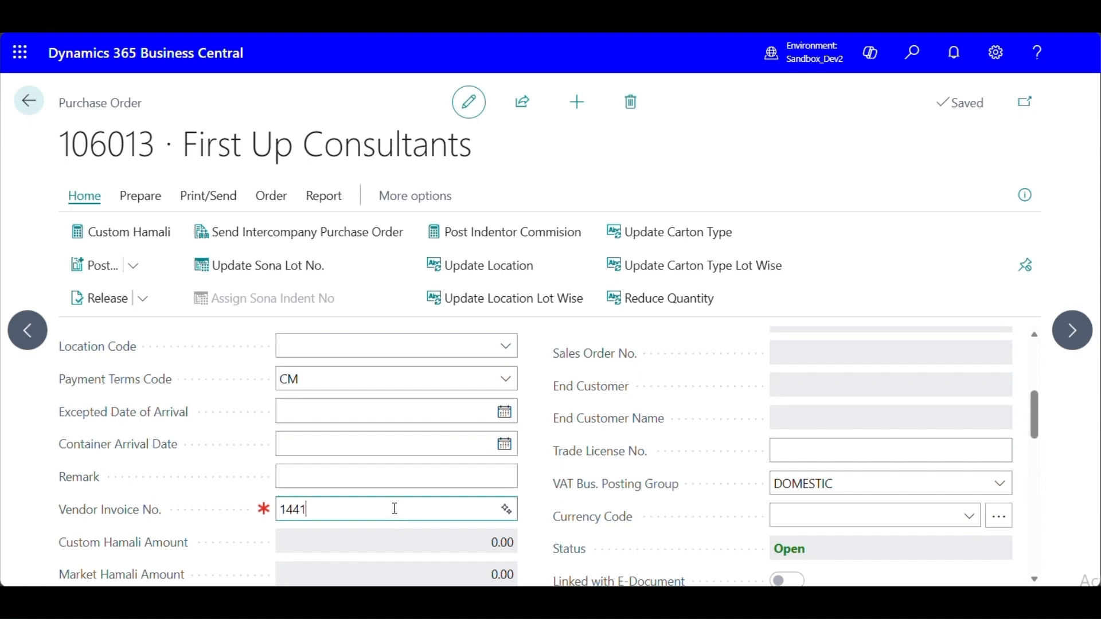
key(Tab)
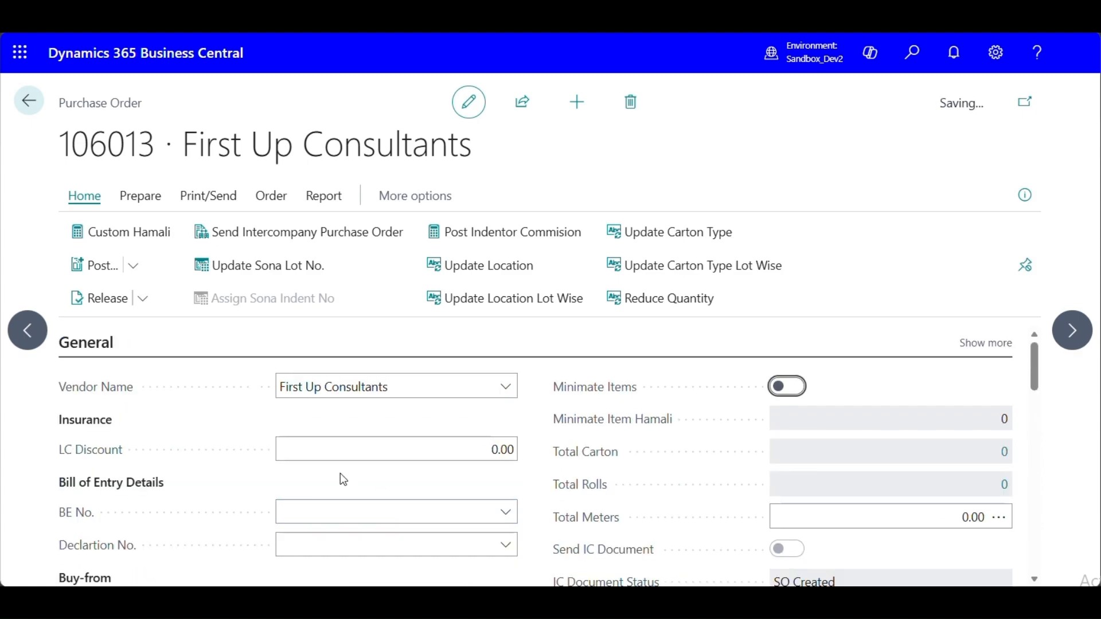
Add item 1896-S (ATHENS Desk) to the purchase order lines with a quantity of 5.
scroll(340, 474, down, 10)
scroll(339, 479, down, 5)
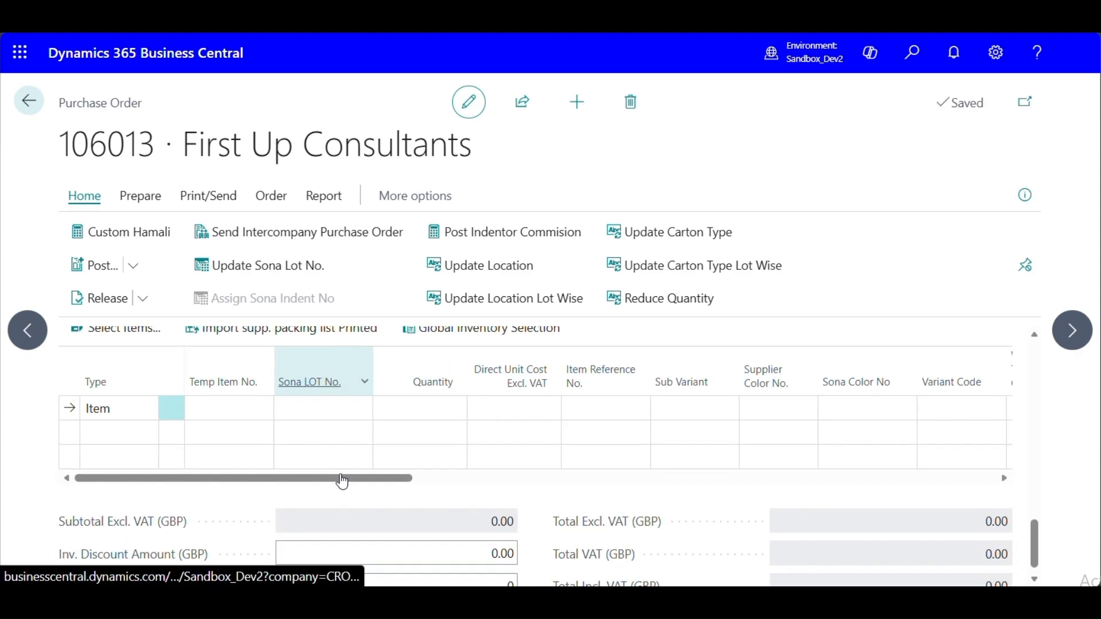
click(249, 407)
click(261, 407)
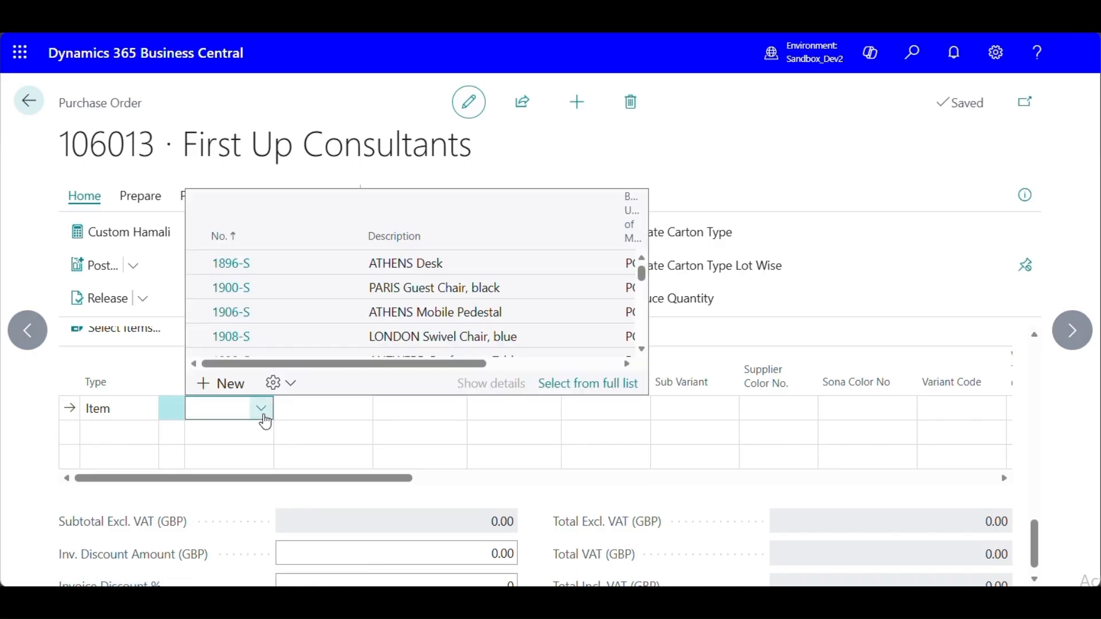
click(340, 270)
click(401, 411)
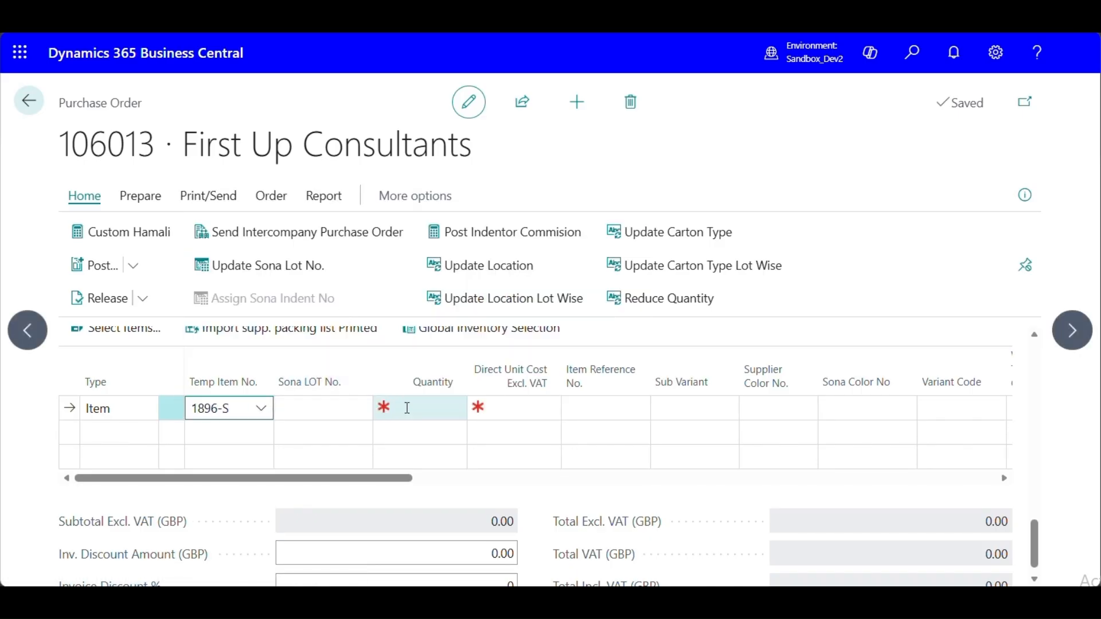
text(5)
key(Tab)
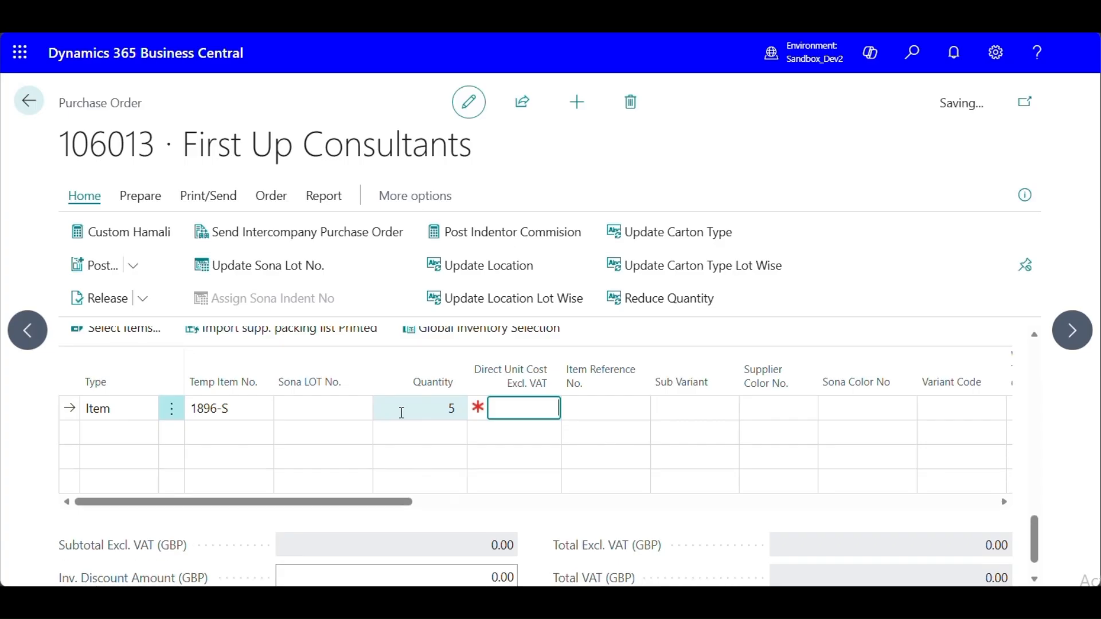
Set the ATHENS Desk line's Location Code to WR and its Bin Code to WR1.
drag(378, 505, 746, 507)
click(622, 408)
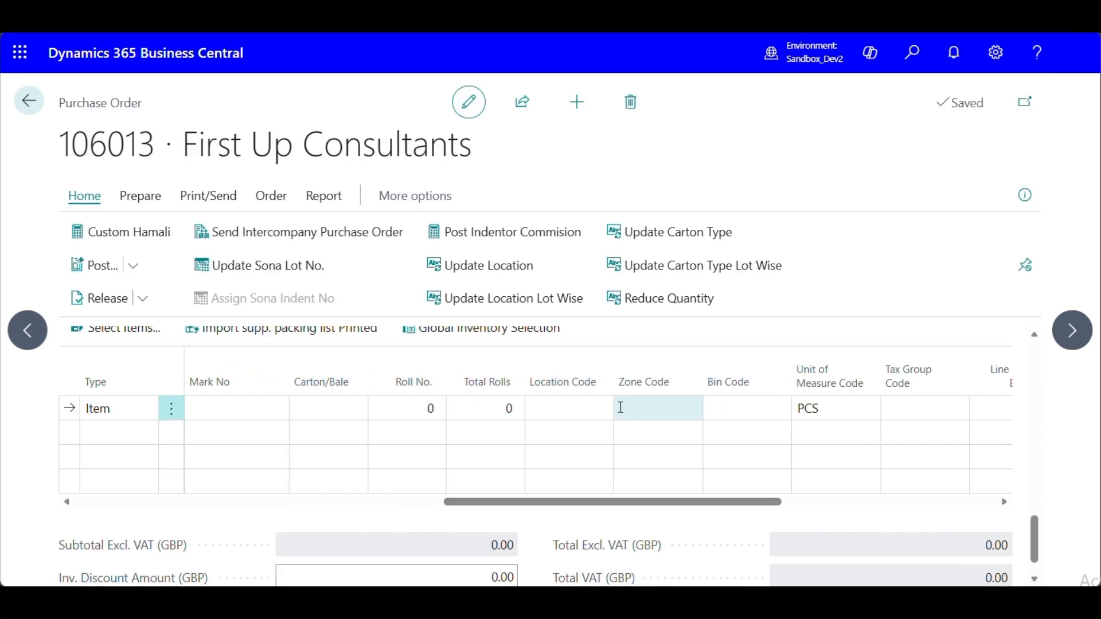
click(573, 411)
click(593, 407)
click(609, 357)
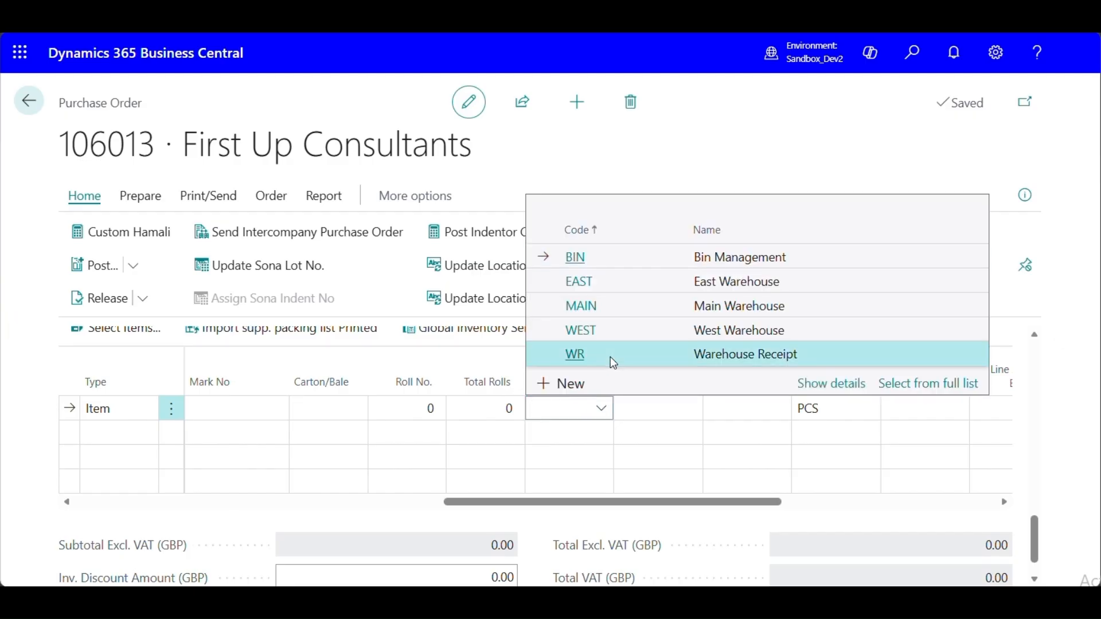
click(635, 410)
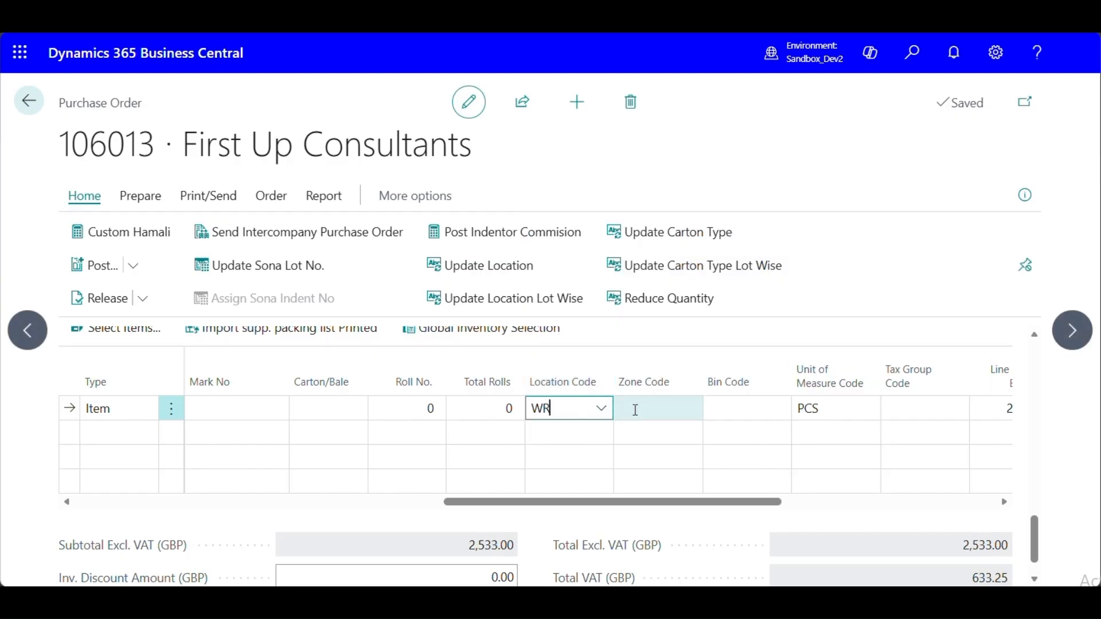
click(713, 407)
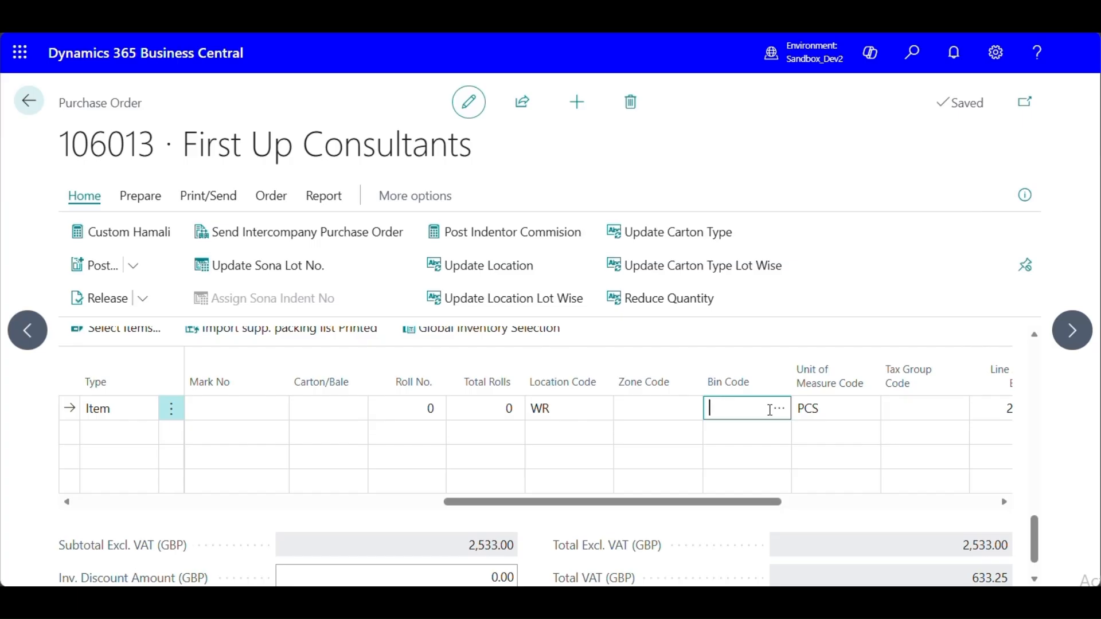
click(778, 411)
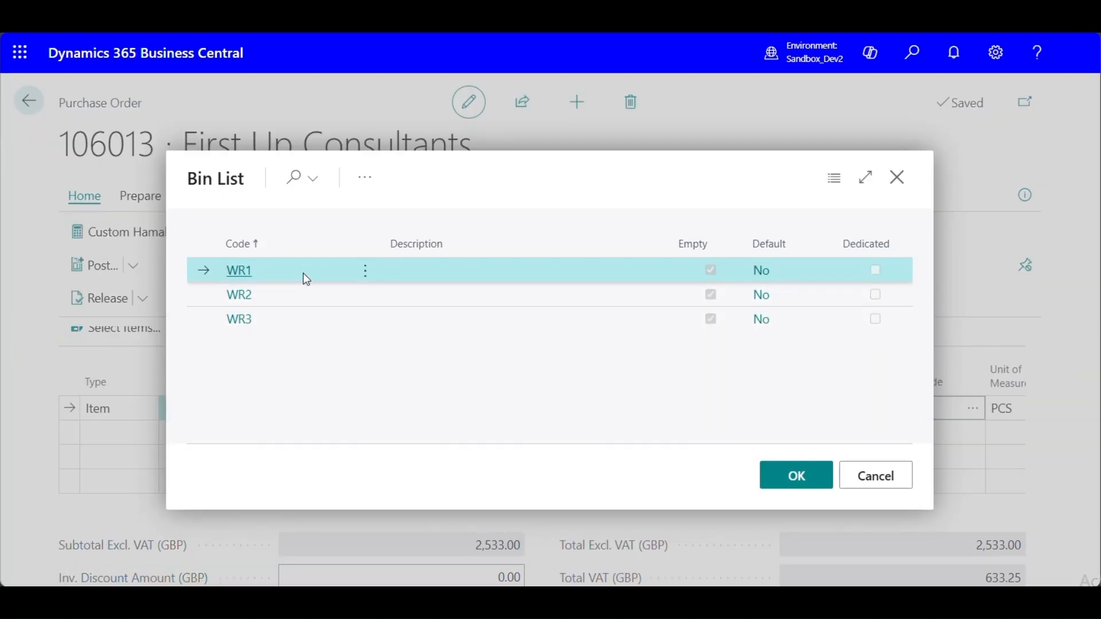
click(801, 475)
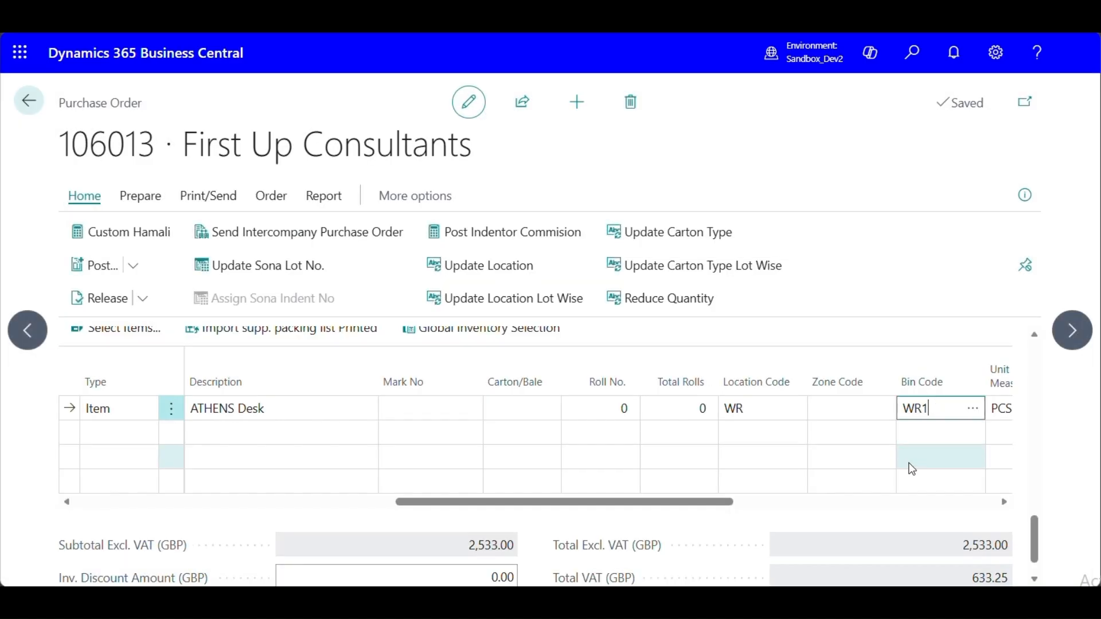
Review the purchase line's quantity, cost, location and bin, and release the purchase order.
click(742, 503)
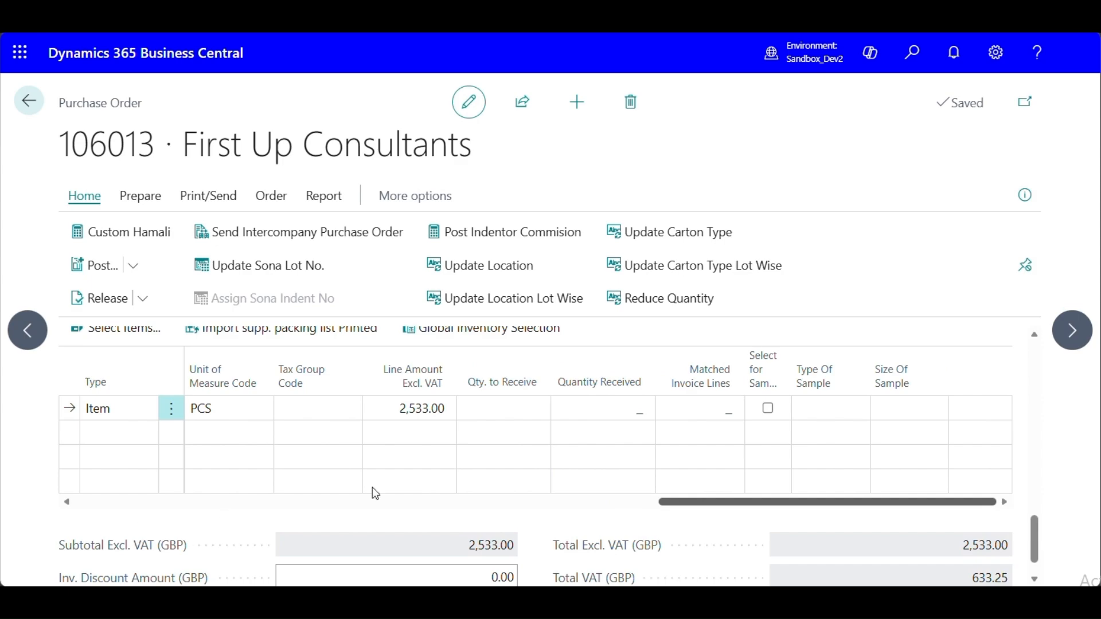
drag(697, 509, 43, 528)
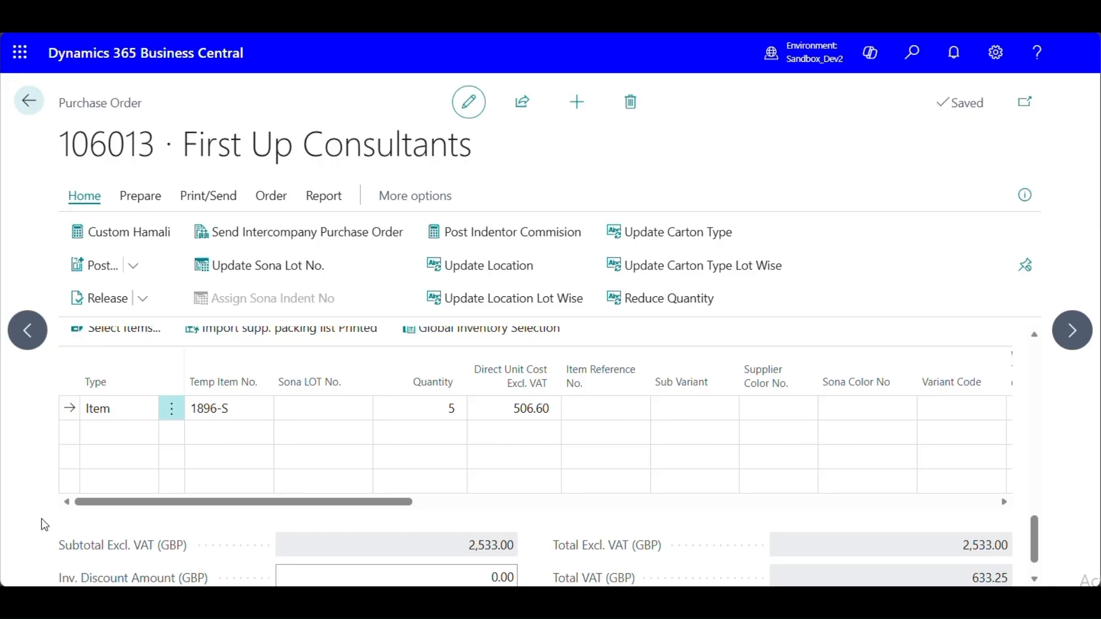
drag(46, 520, 578, 513)
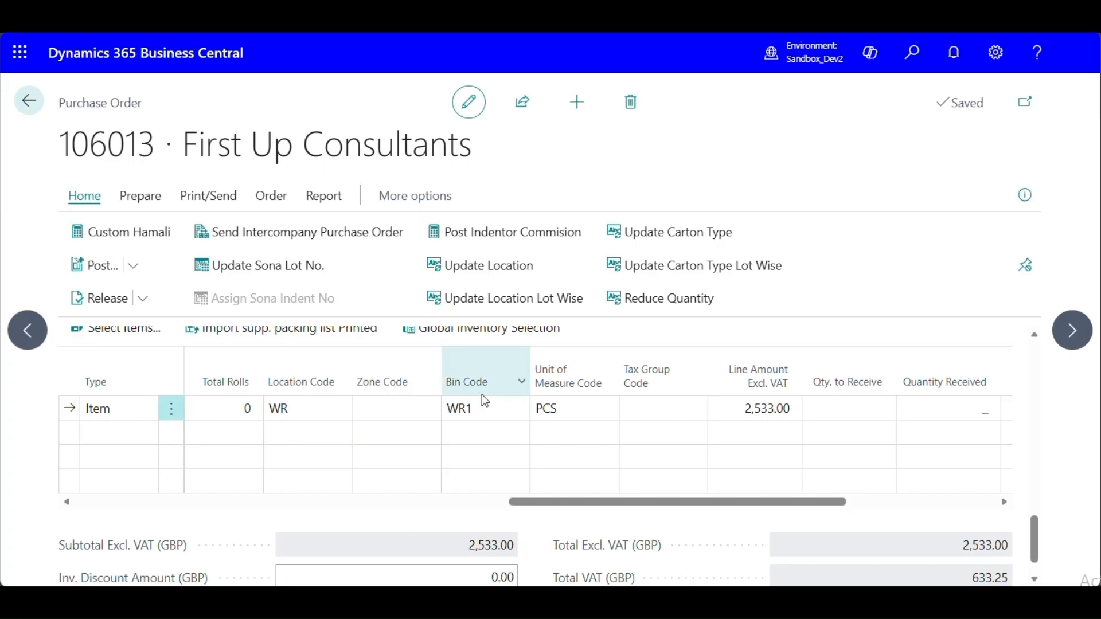
drag(611, 505, 65, 523)
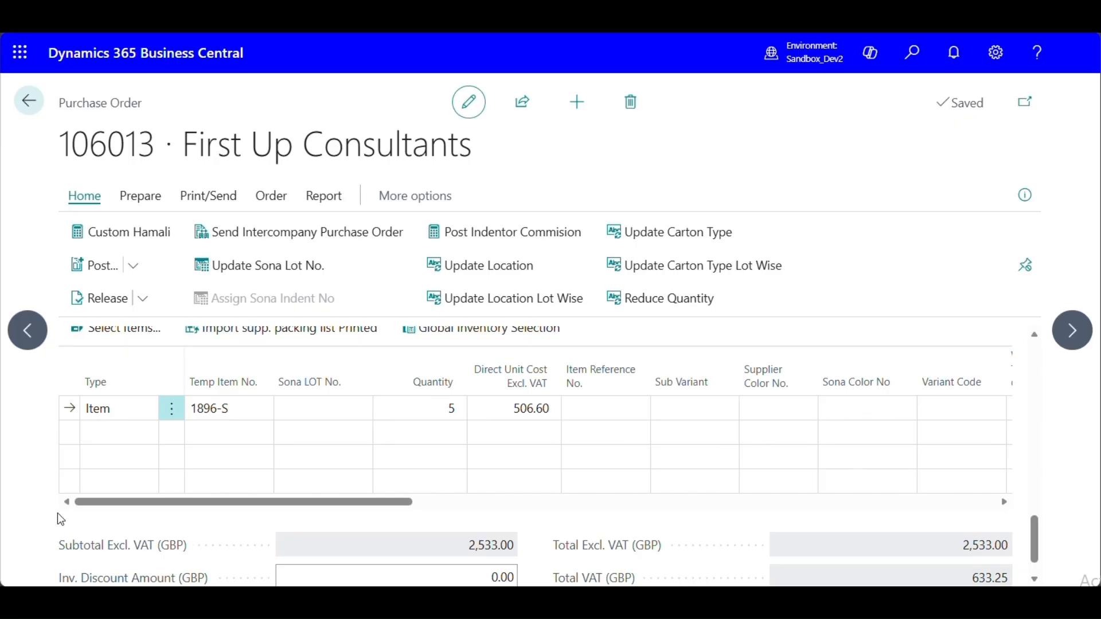
click(92, 298)
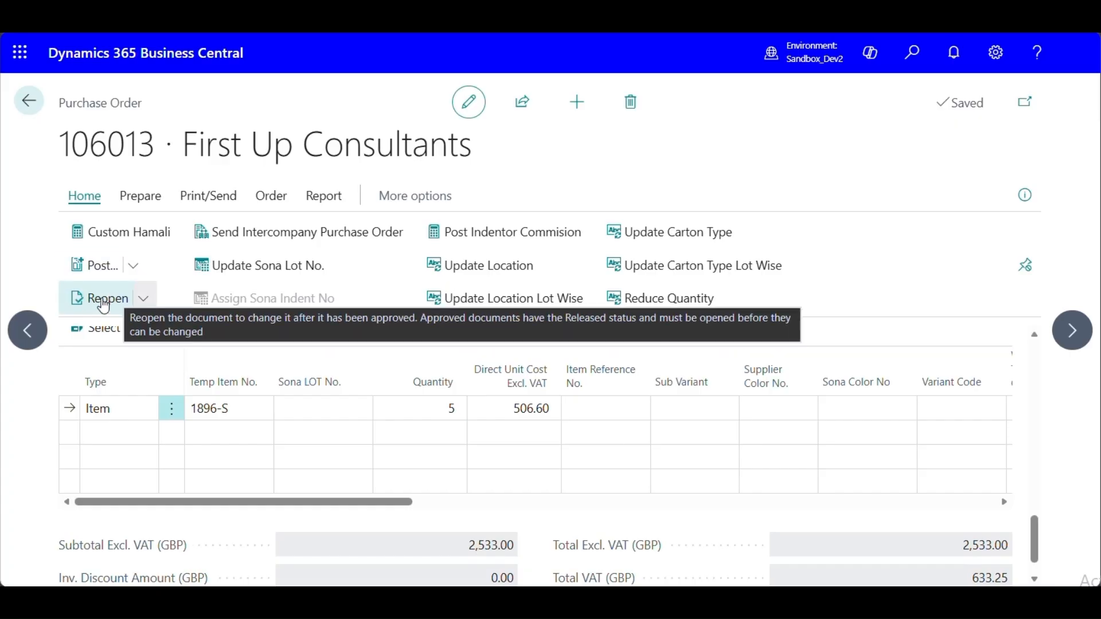
Return to the home page, search for "ware rec" and go to the Warehouse Receipts list.
click(33, 111)
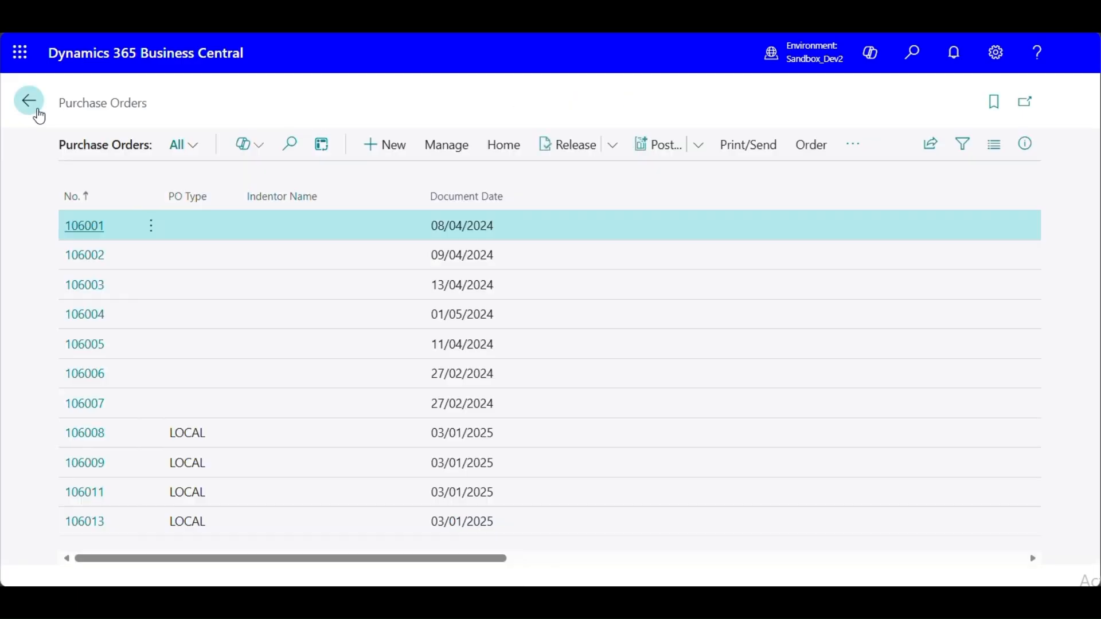
click(35, 113)
click(915, 50)
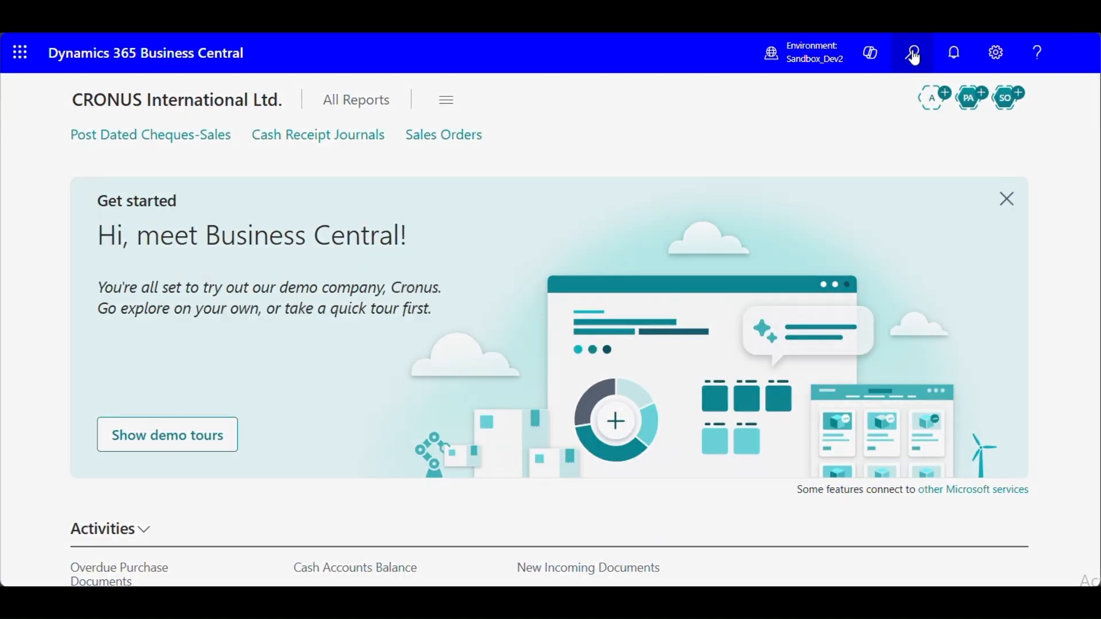
text(ware)
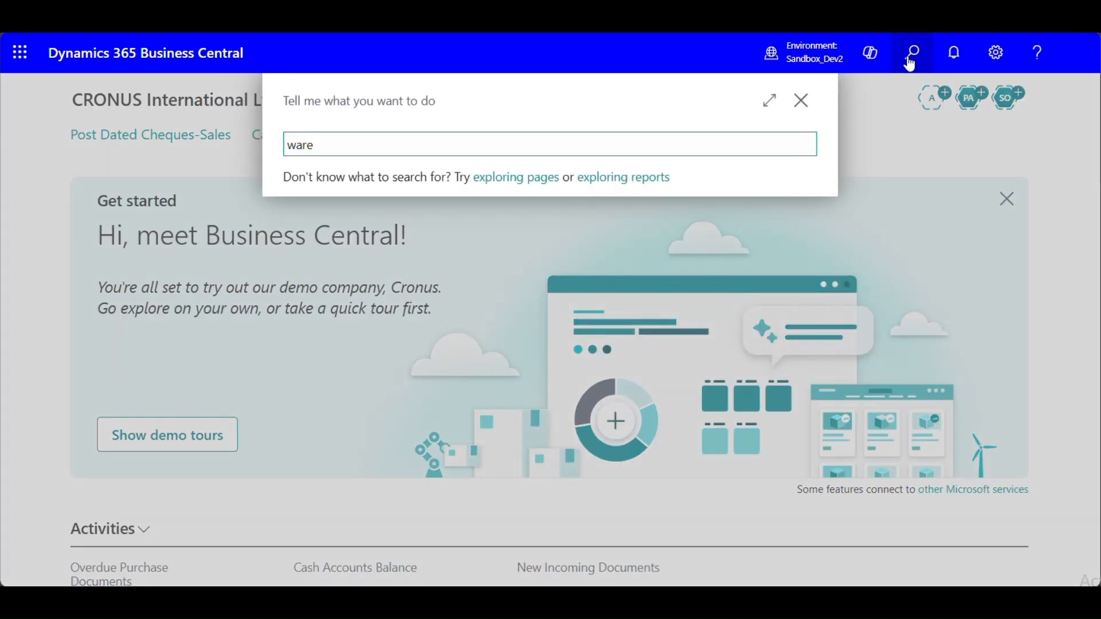
text( rec)
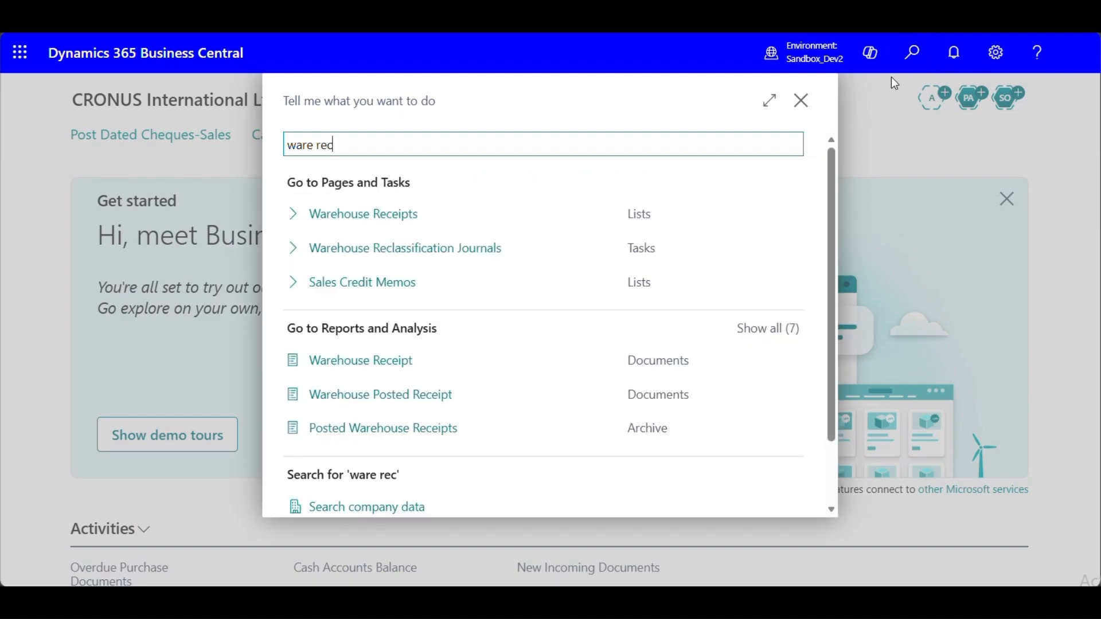
click(340, 216)
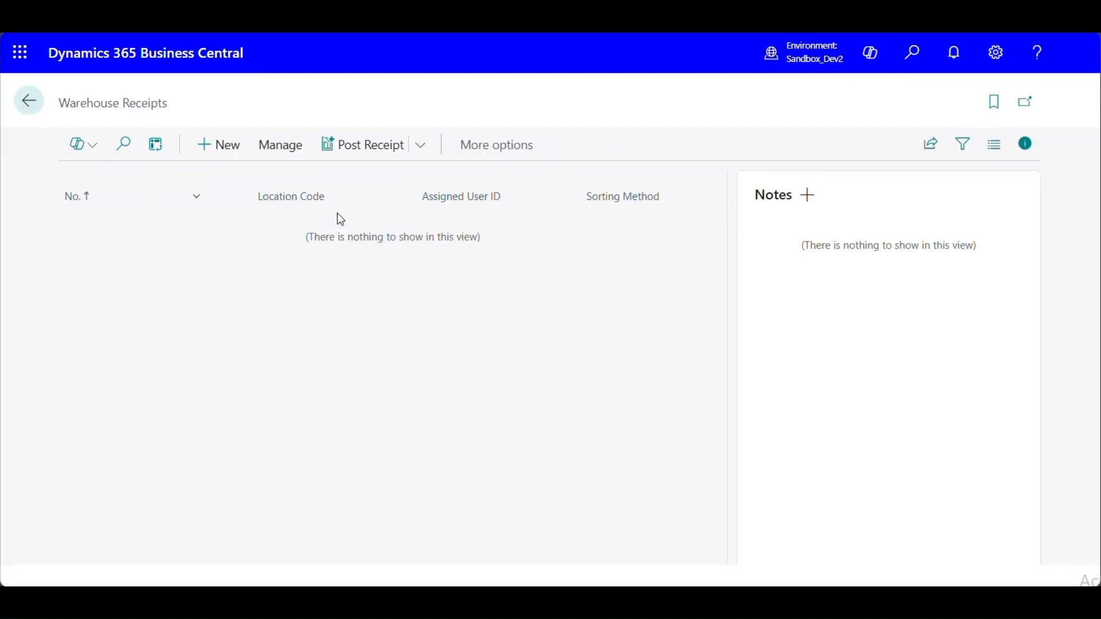
Create a new warehouse receipt numbered from the WR series and set its Location Code to WR.
click(217, 147)
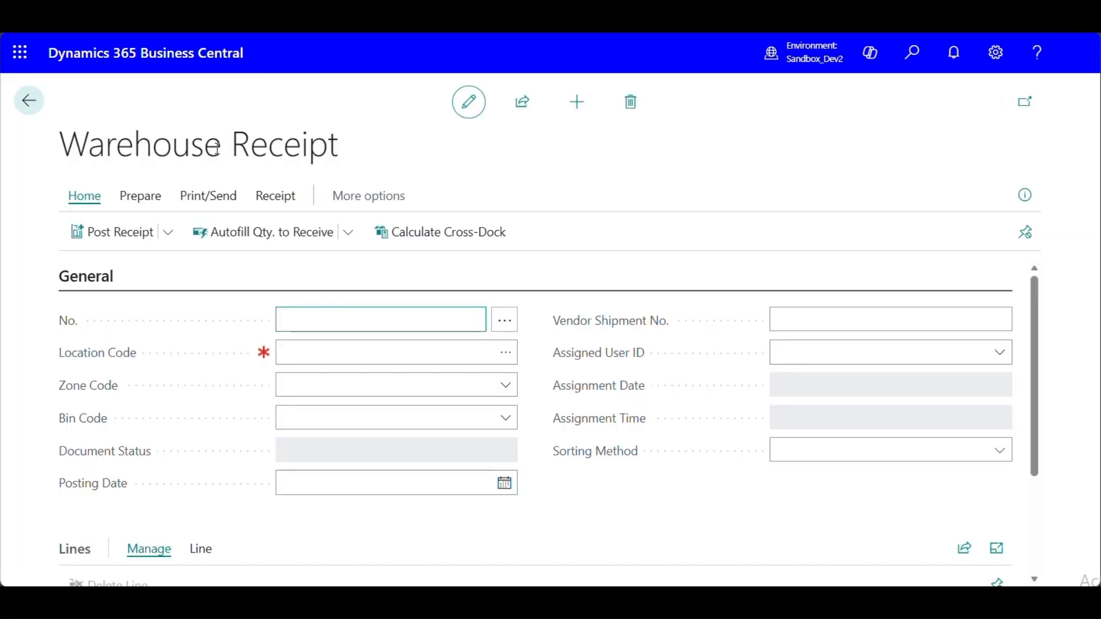
click(505, 322)
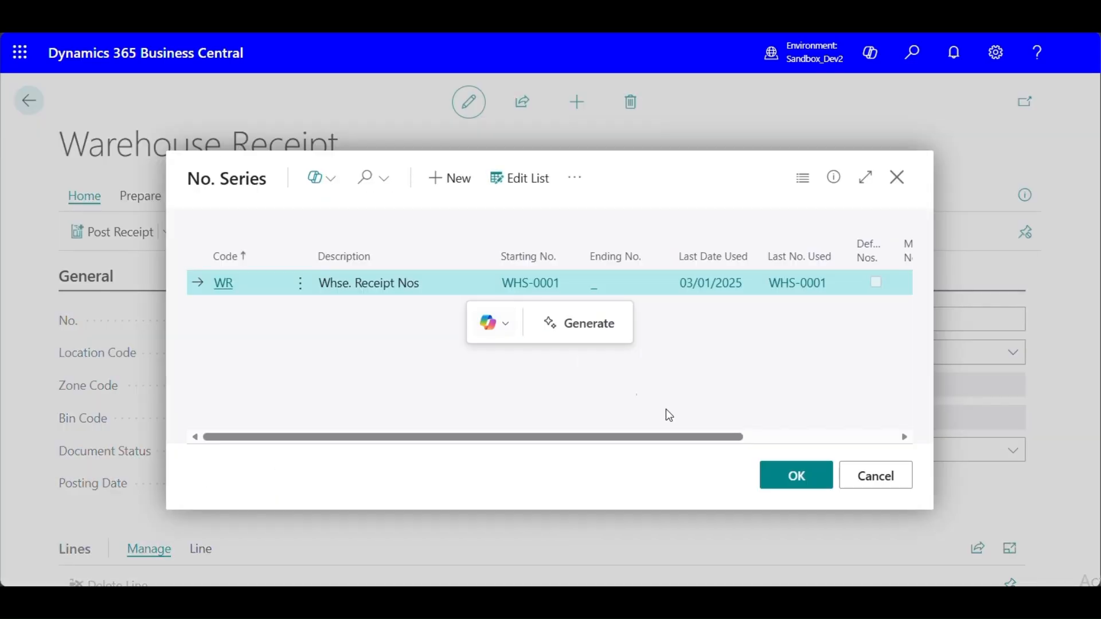
click(797, 475)
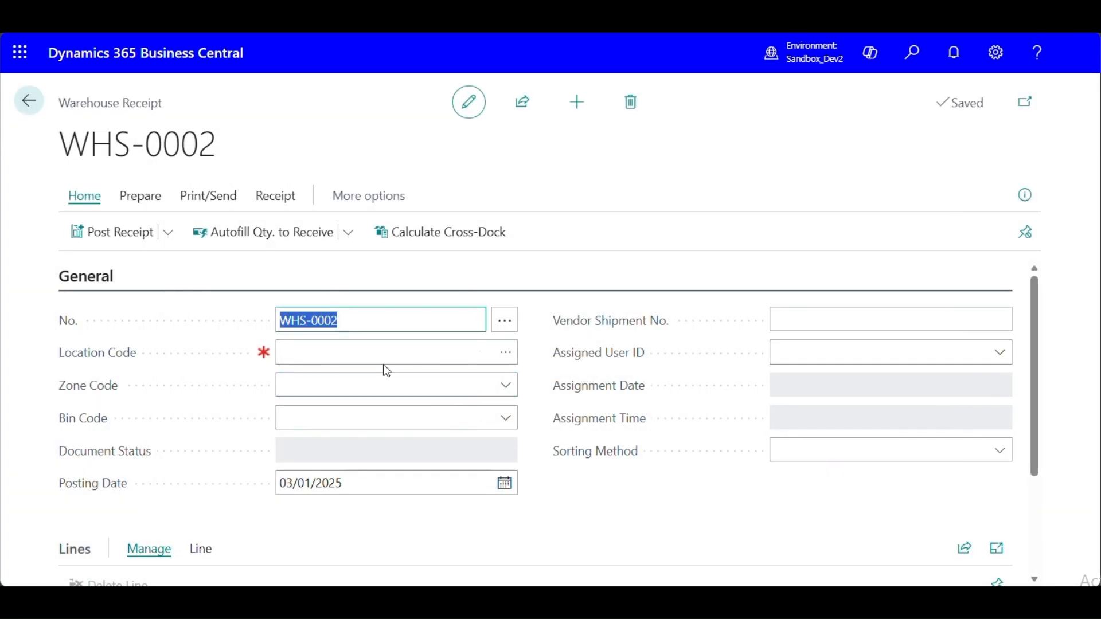
click(506, 365)
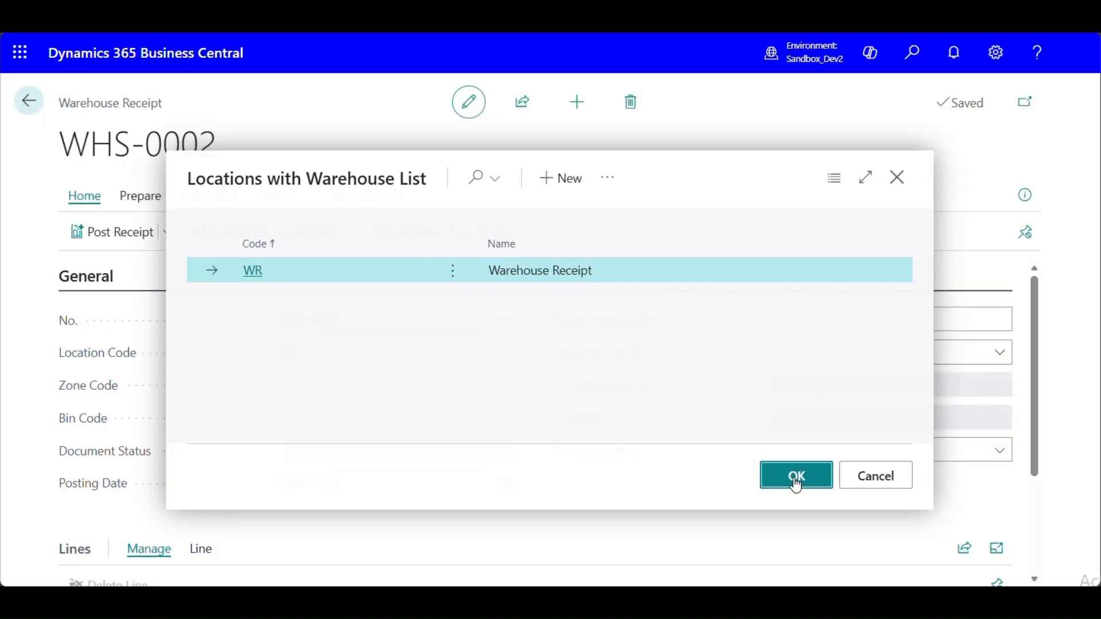
click(793, 478)
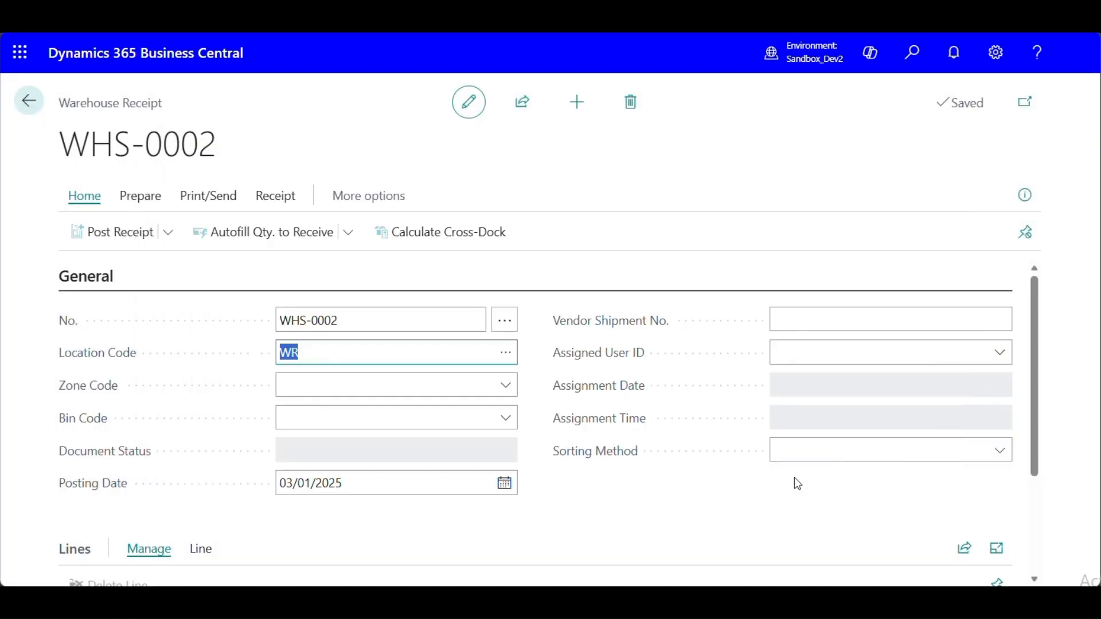
click(312, 359)
key(Tab)
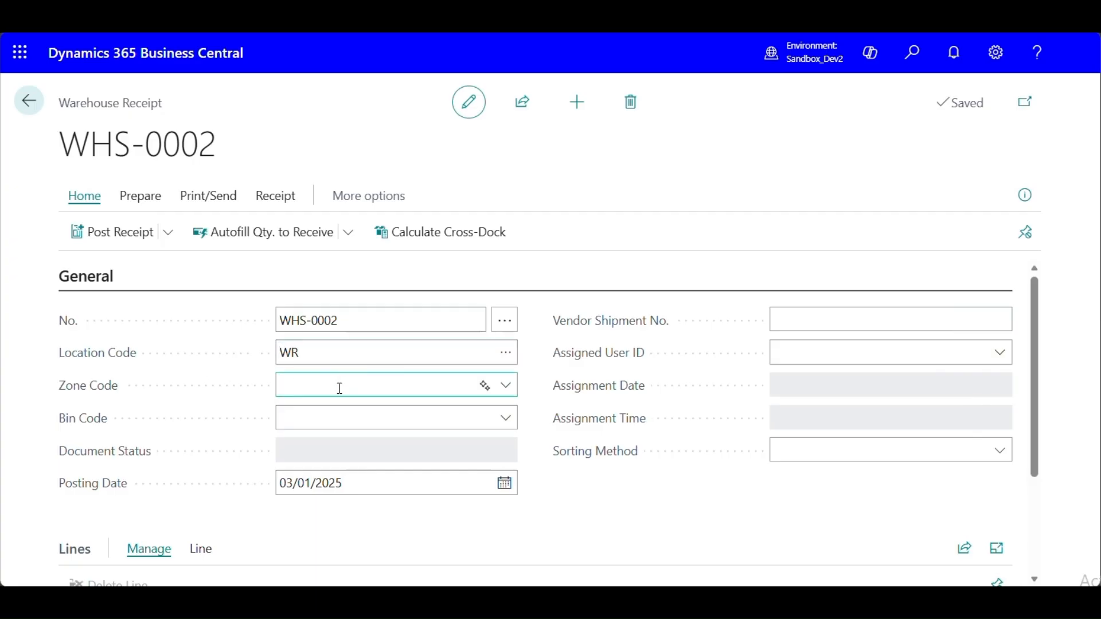
Get the released purchase order as source document for the warehouse receipt, and check the bin and quantities on its line.
scroll(338, 385, down, 3)
scroll(338, 392, up, 3)
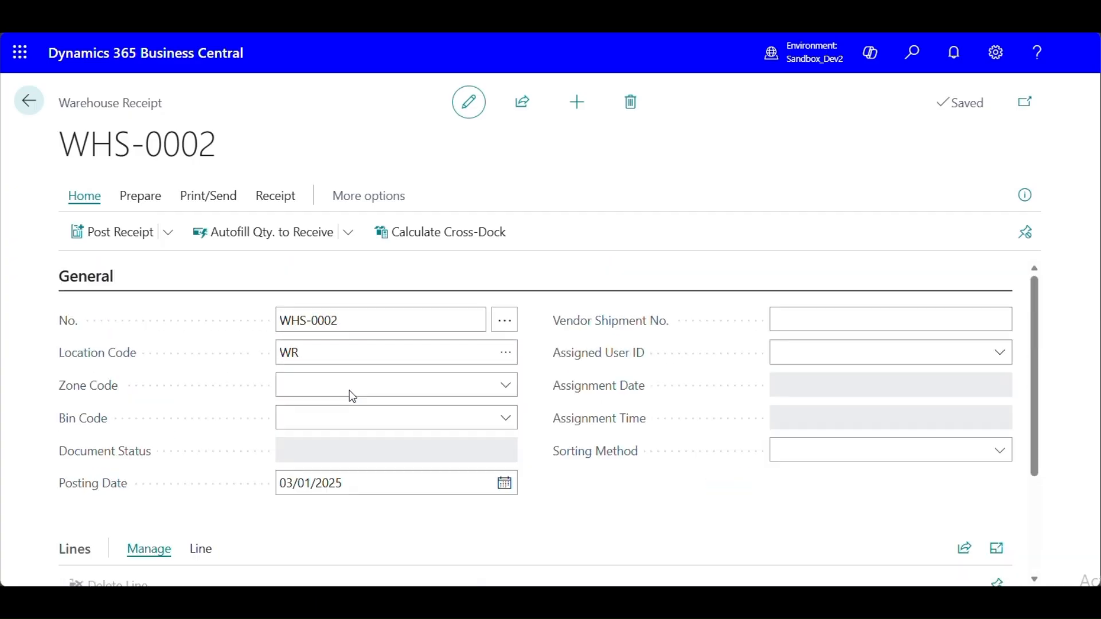
scroll(351, 391, down, 3)
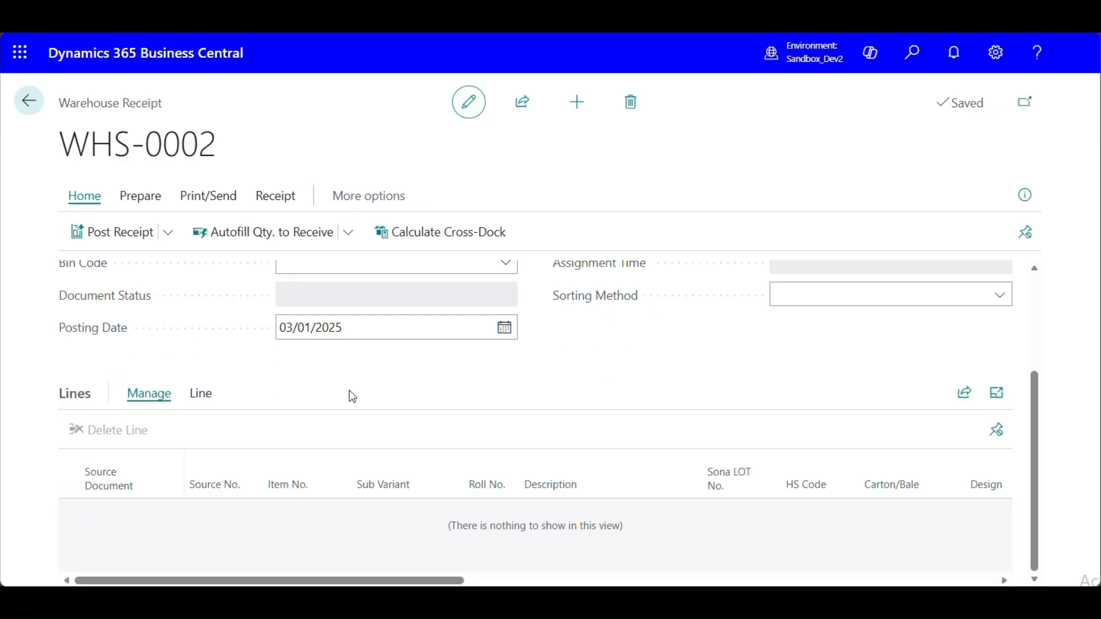
scroll(352, 397, up, 3)
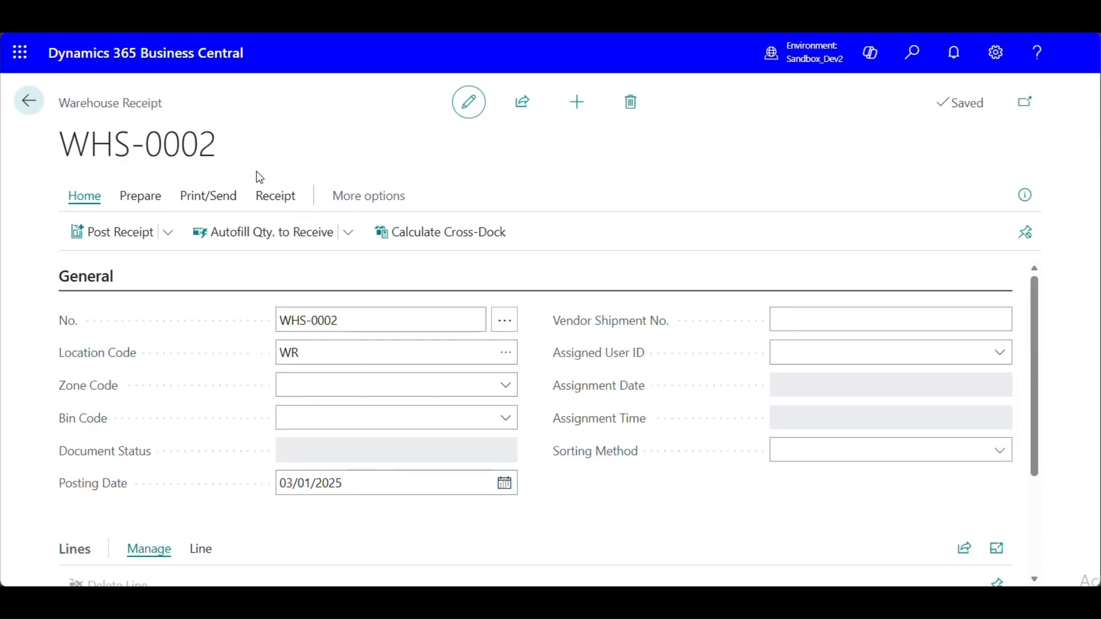
click(150, 202)
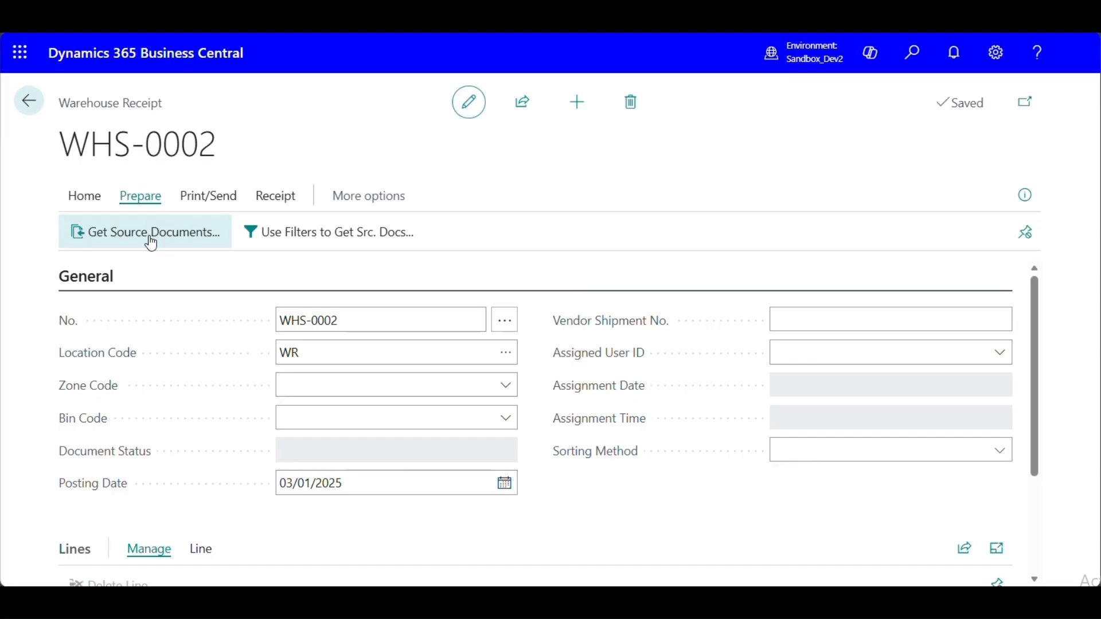
click(150, 235)
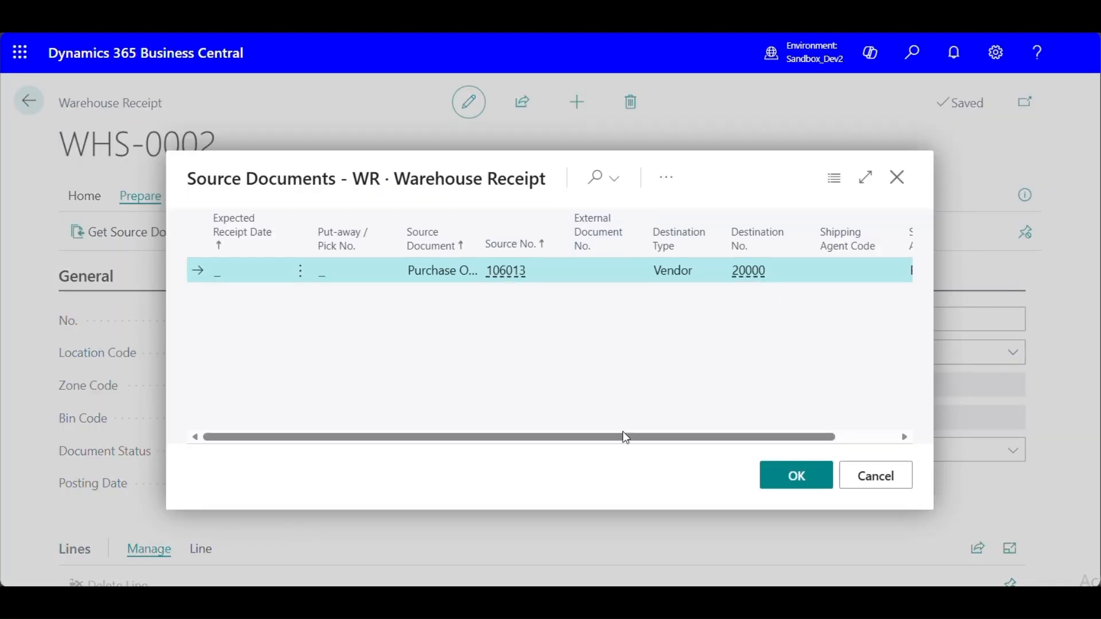
drag(625, 437, 794, 447)
click(789, 481)
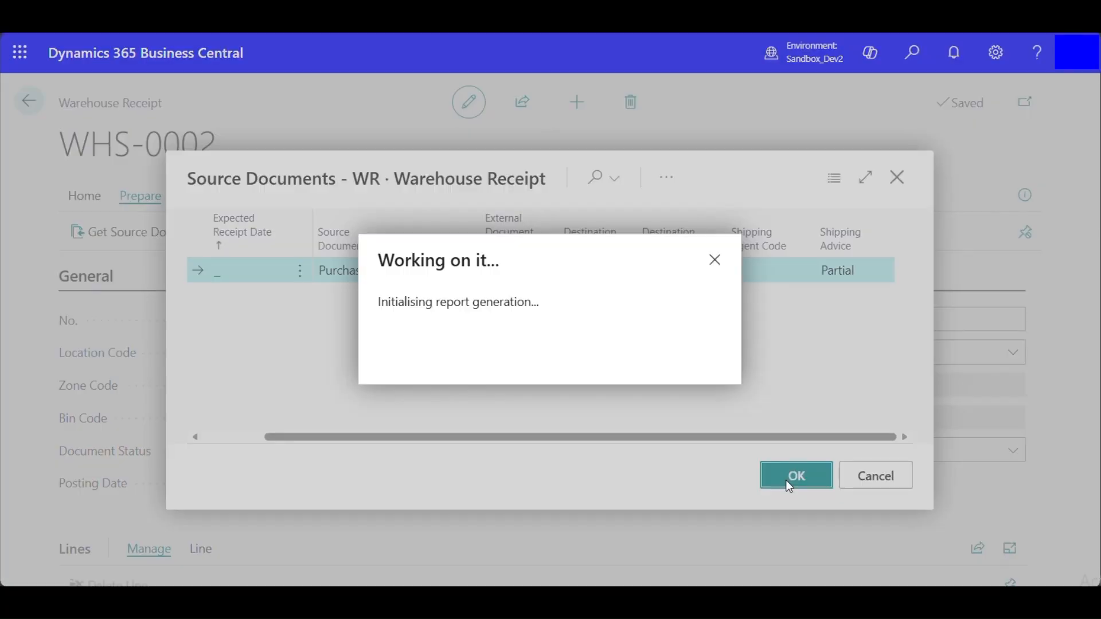
scroll(601, 476, down, 3)
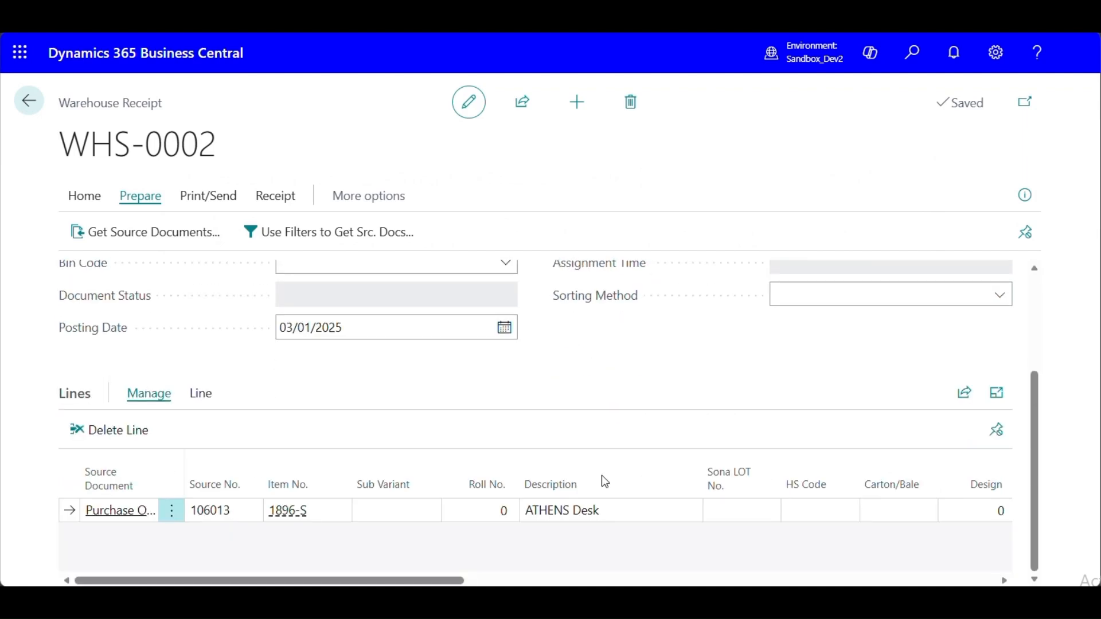
scroll(601, 476, right, 3)
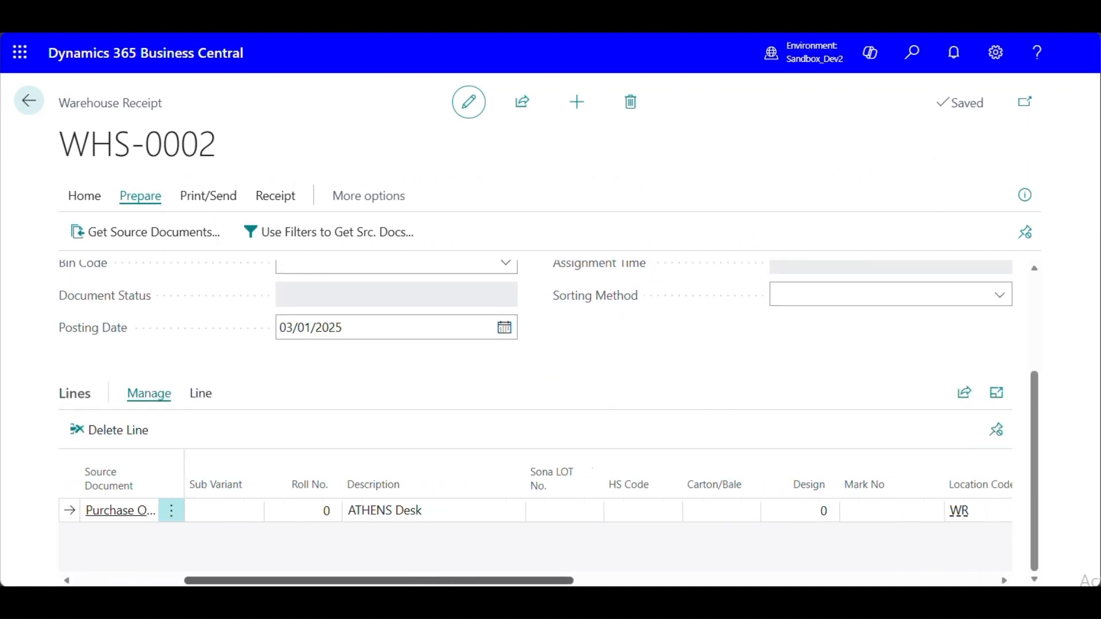
scroll(601, 493, right, 3)
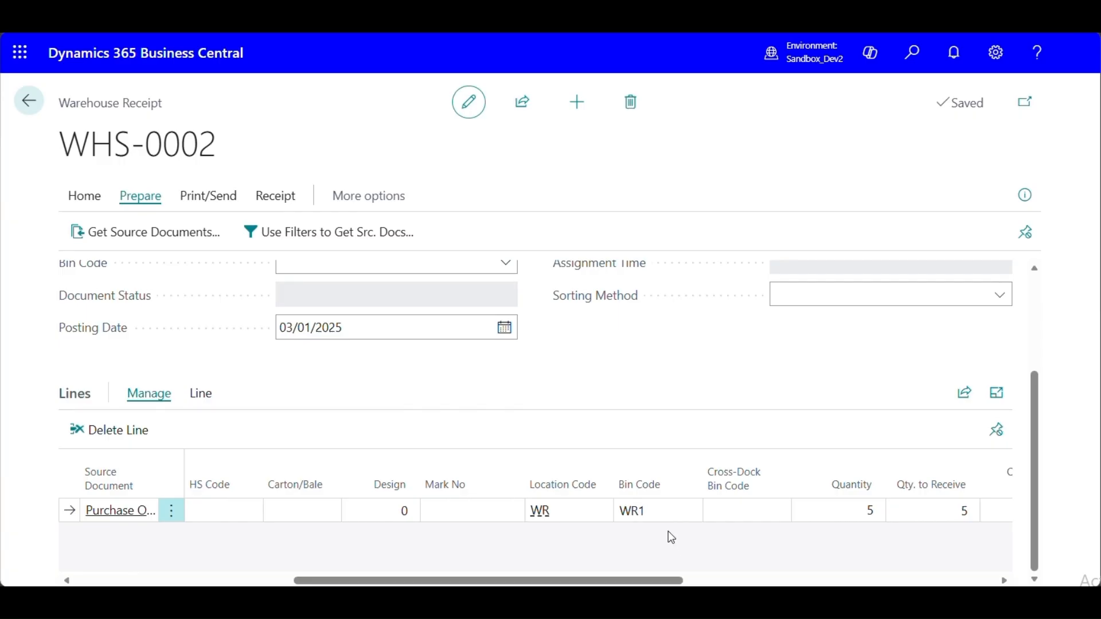
Check the remaining columns of the warehouse receipt line and post the receipt, accepting the confirmations.
drag(555, 581, 786, 581)
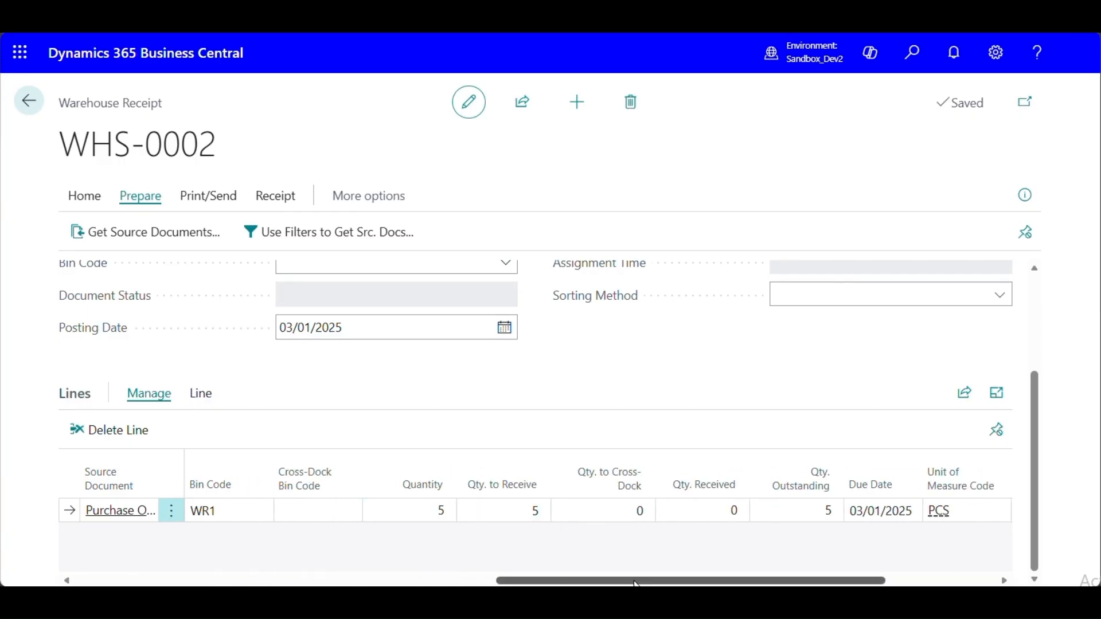
drag(628, 582, 180, 559)
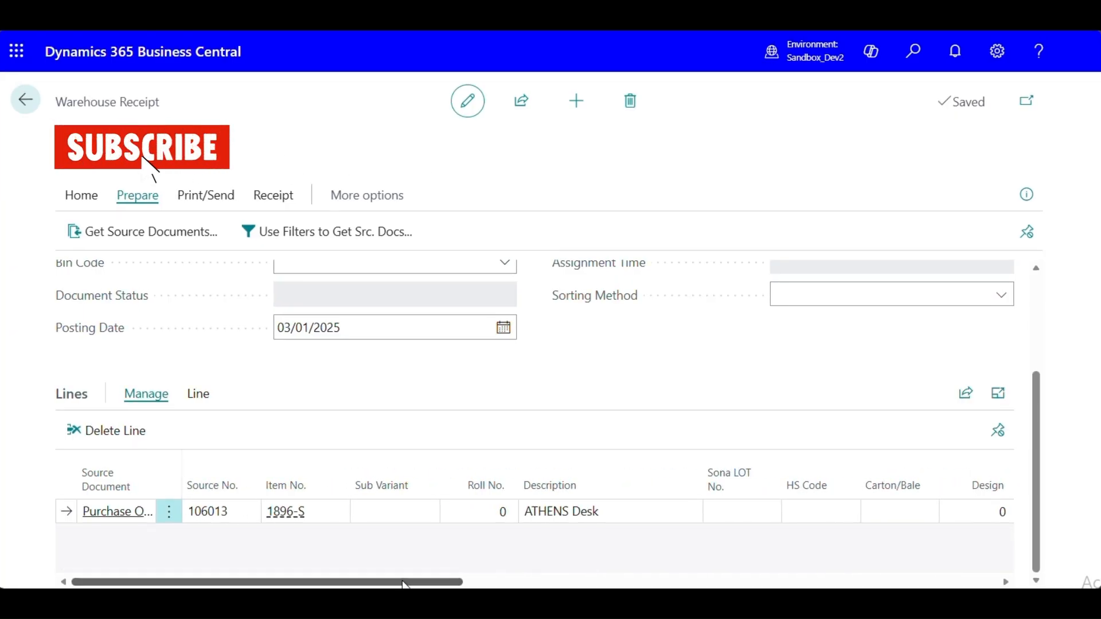
click(82, 199)
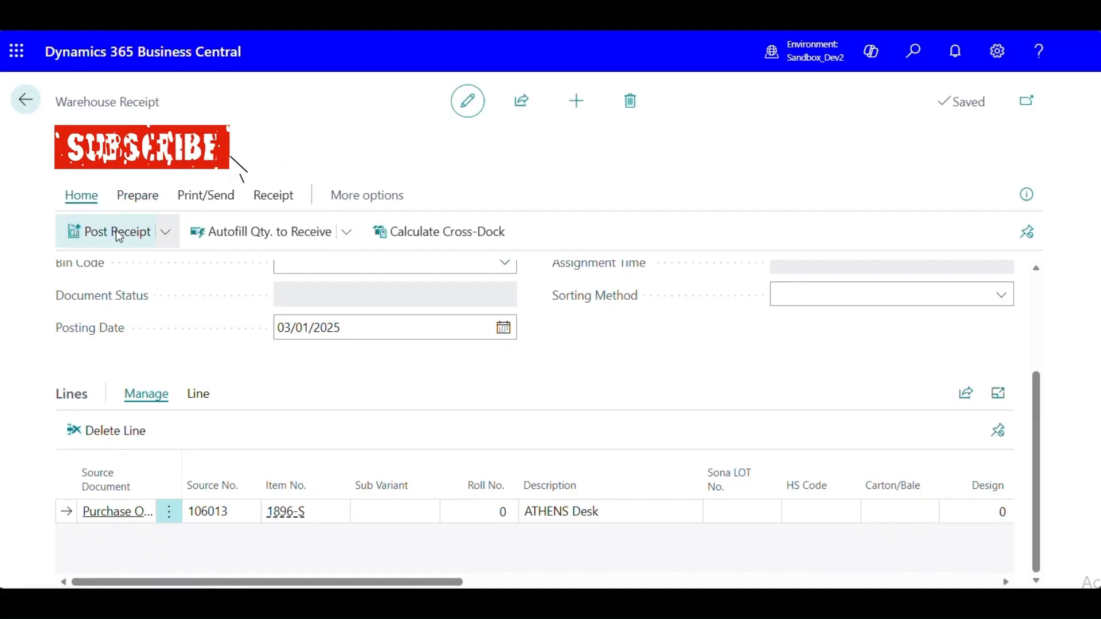
click(116, 231)
click(620, 376)
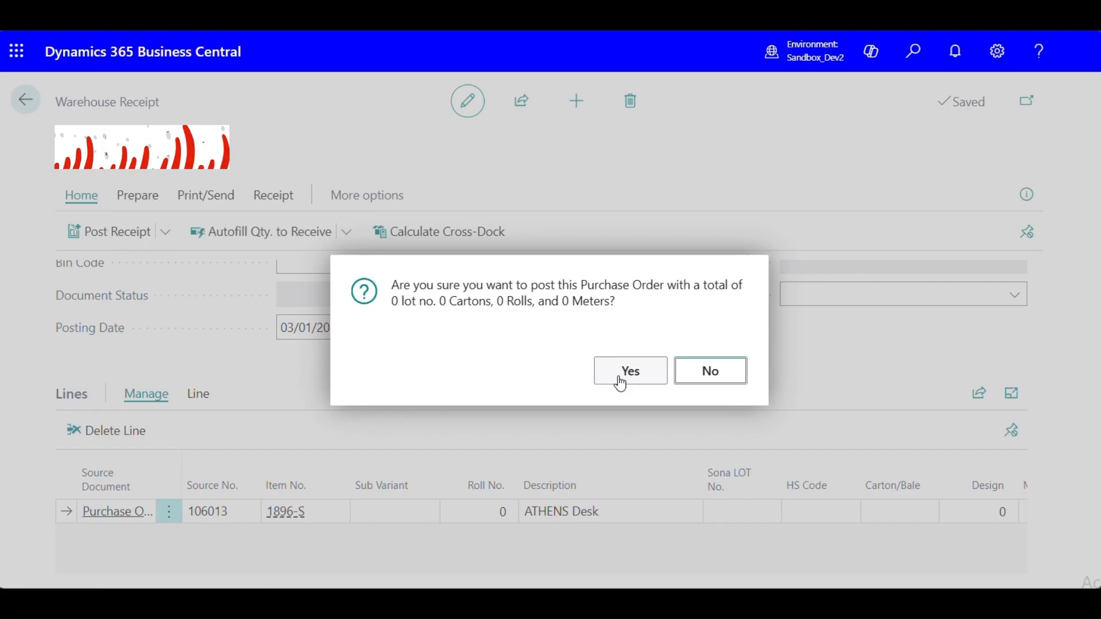
click(619, 376)
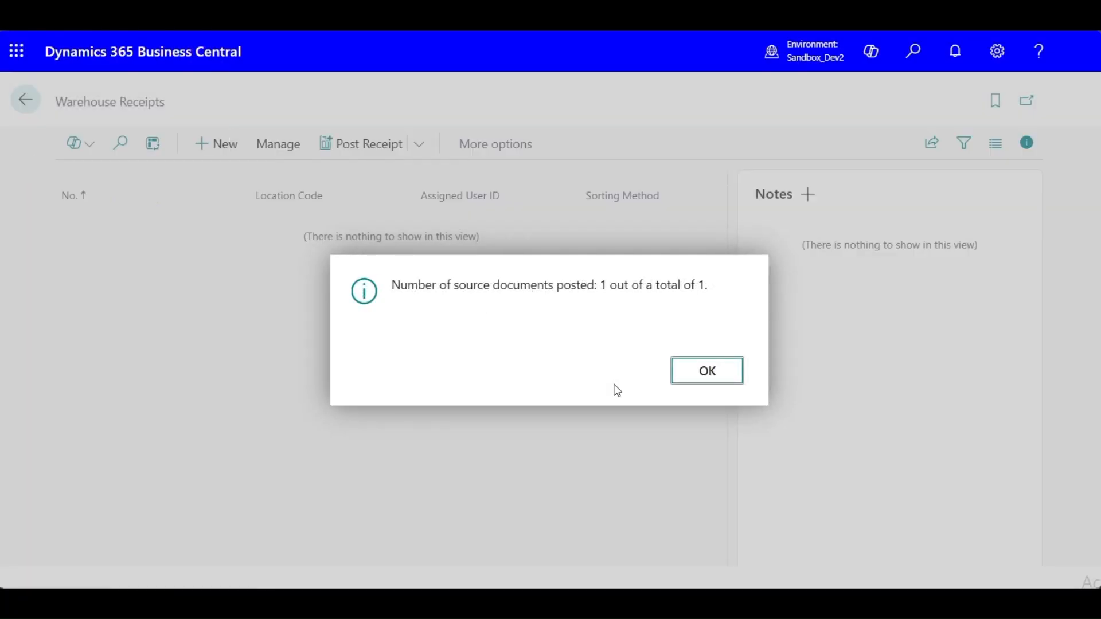
click(710, 382)
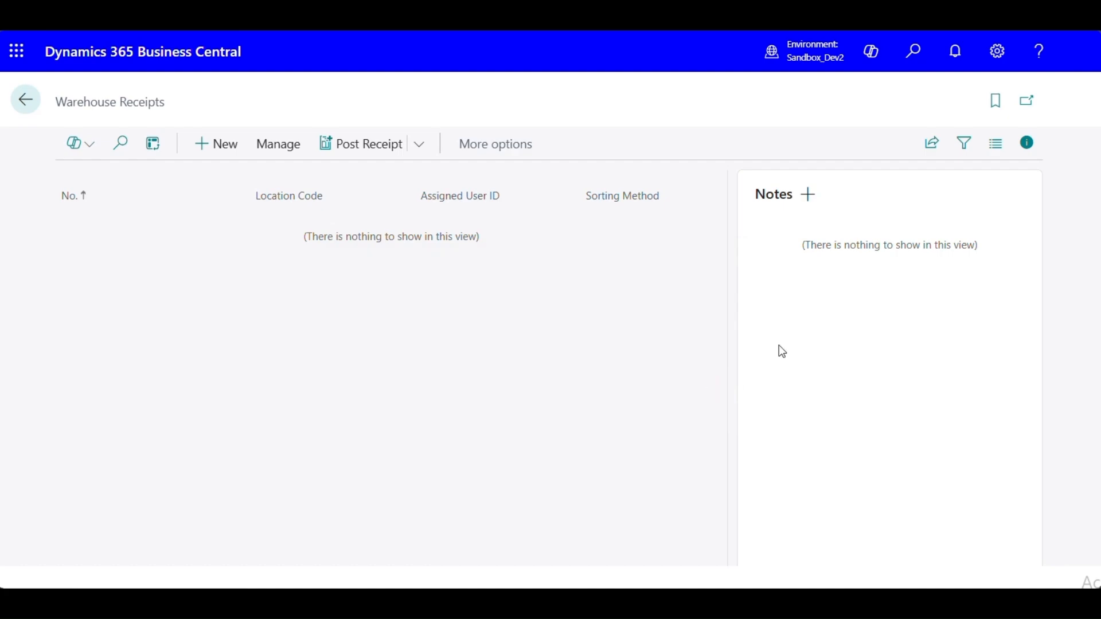
Search for "purch or", open the released First Up Consultants purchase order and check the quantity received on its line.
click(912, 51)
text(purch or)
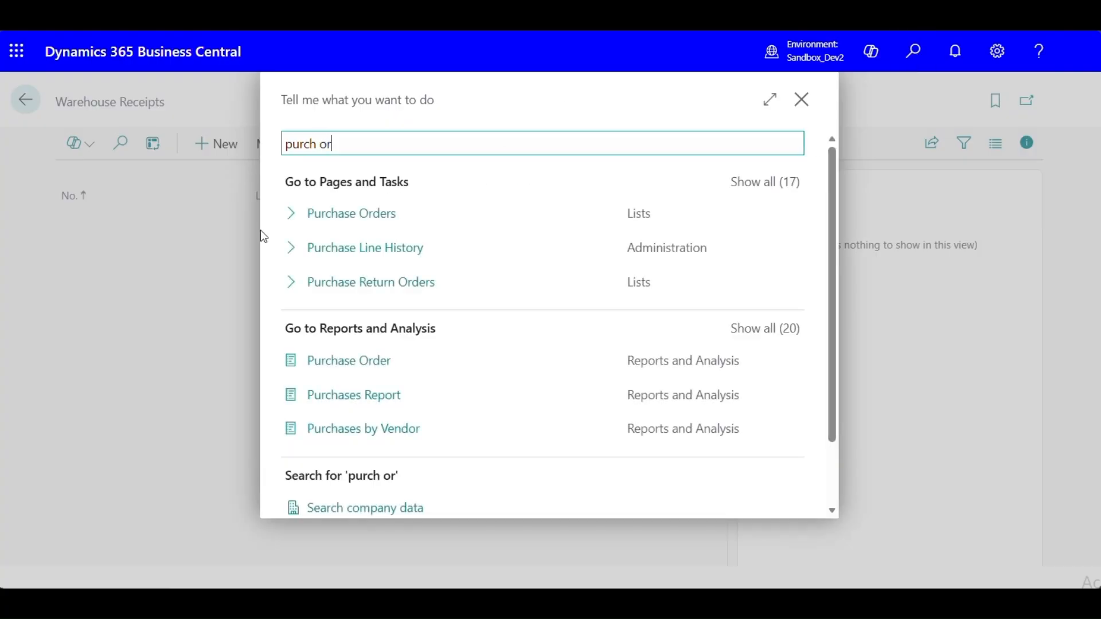
click(347, 214)
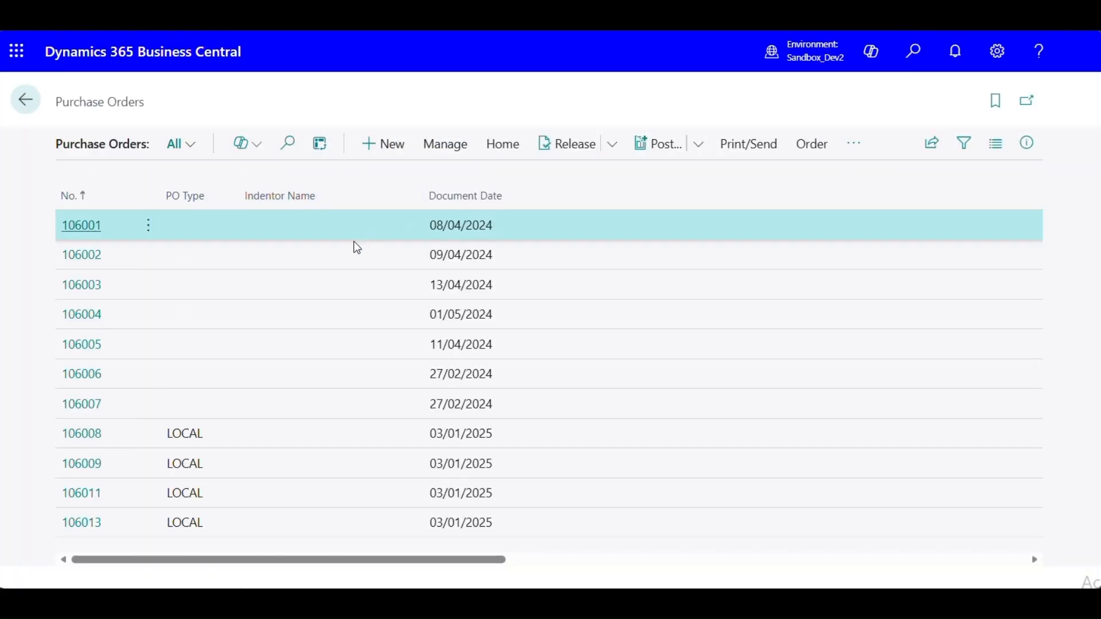
click(87, 523)
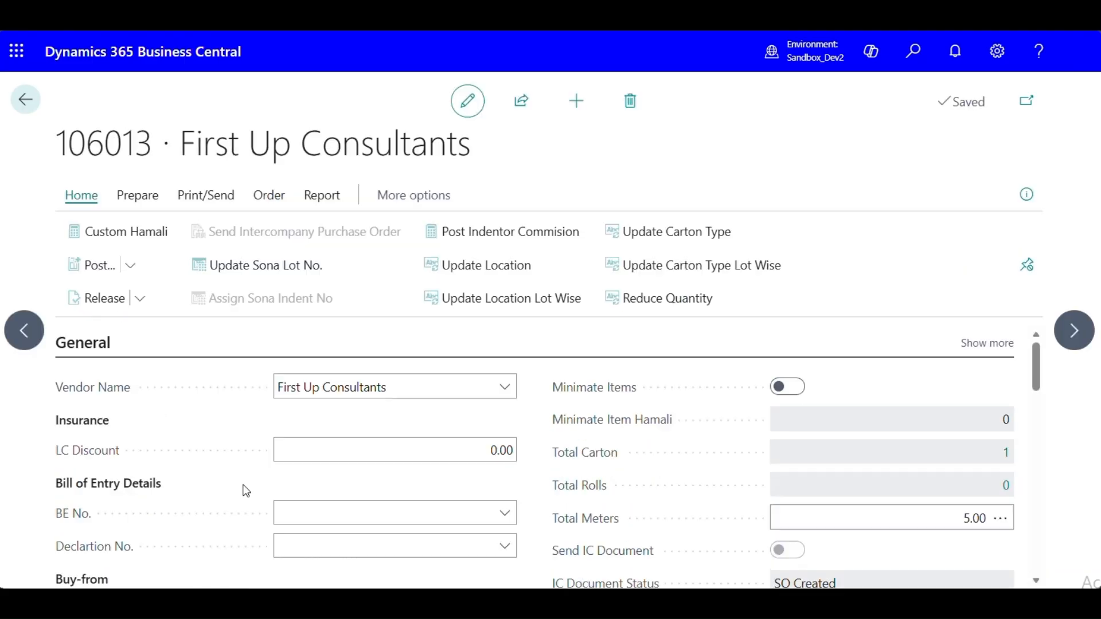
scroll(260, 460, down, 10)
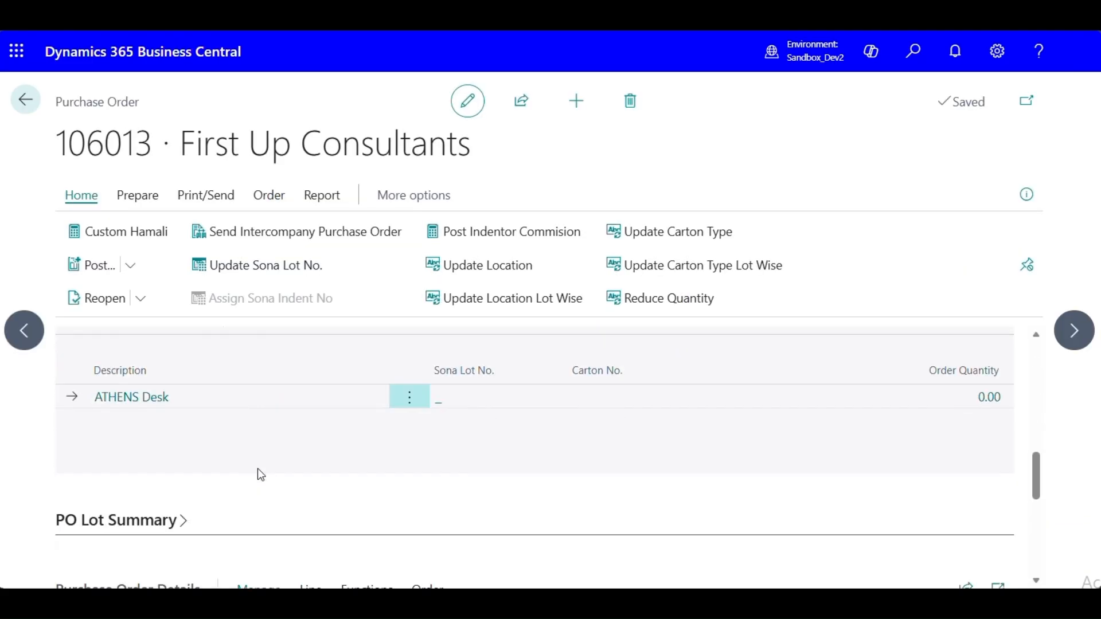
scroll(257, 469, down, 5)
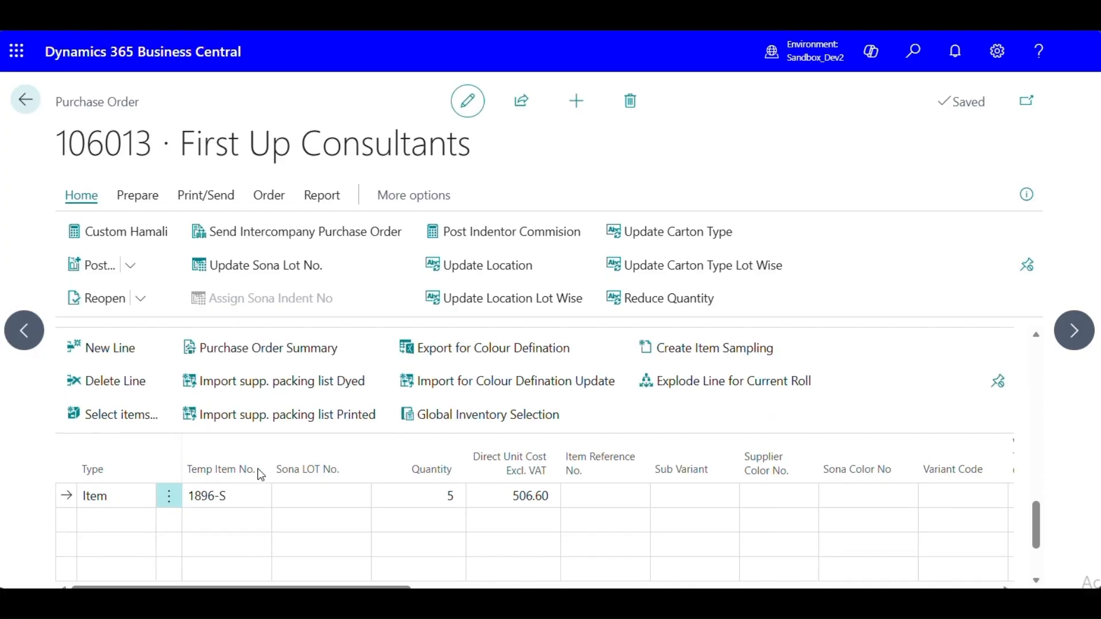
drag(261, 501, 878, 552)
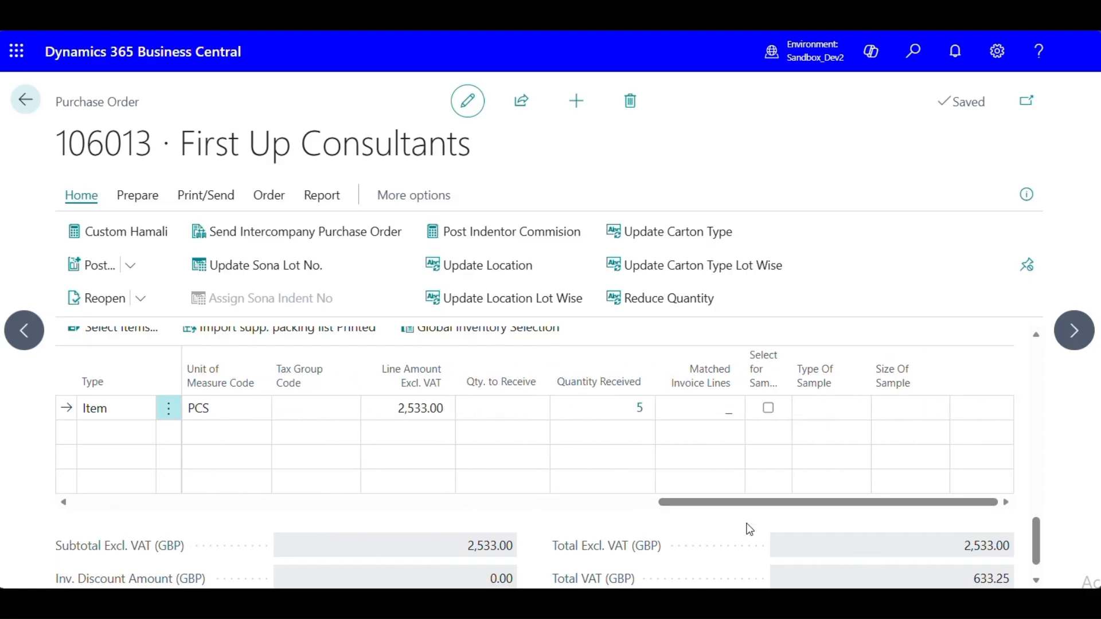
Open the posted purchase receipt lines behind the line's received quantity, review their location and quantity, and close them.
click(640, 409)
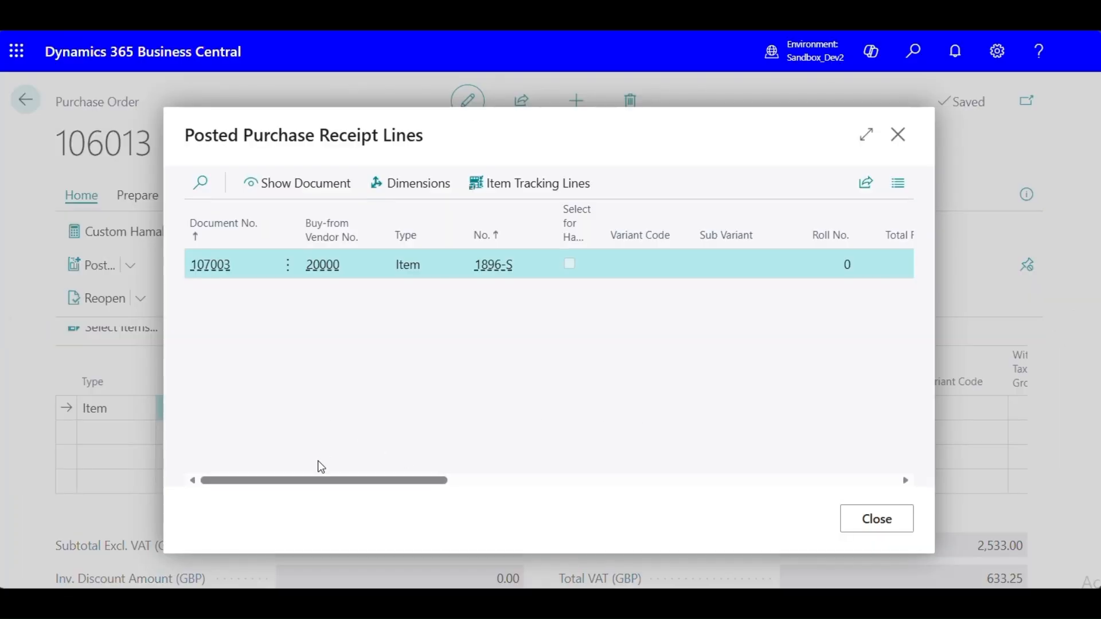
drag(322, 482, 813, 499)
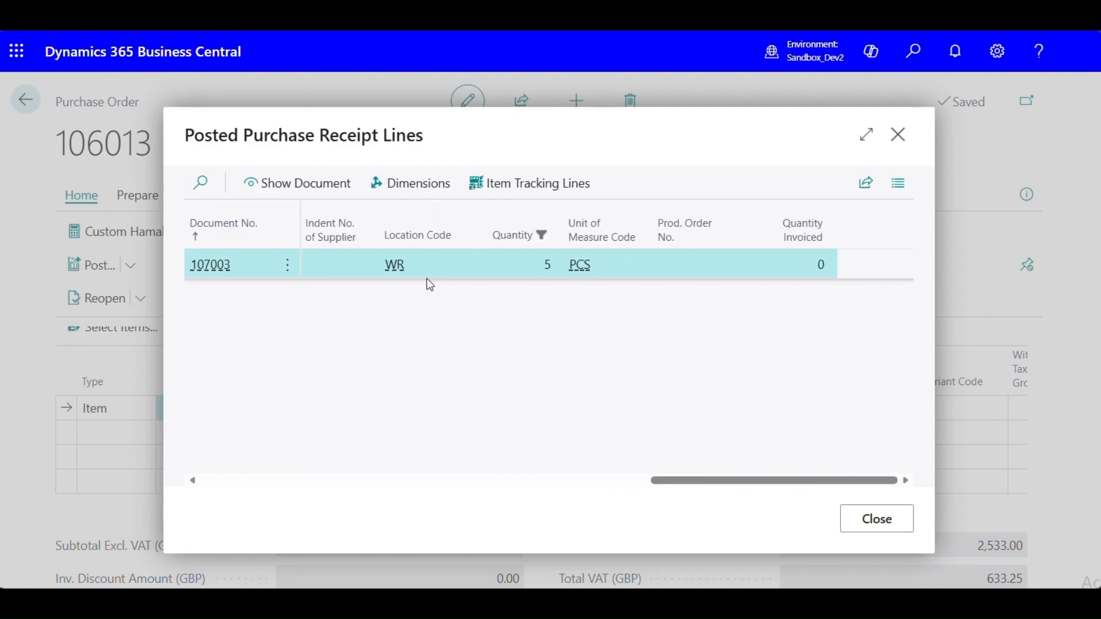
drag(774, 484, 258, 501)
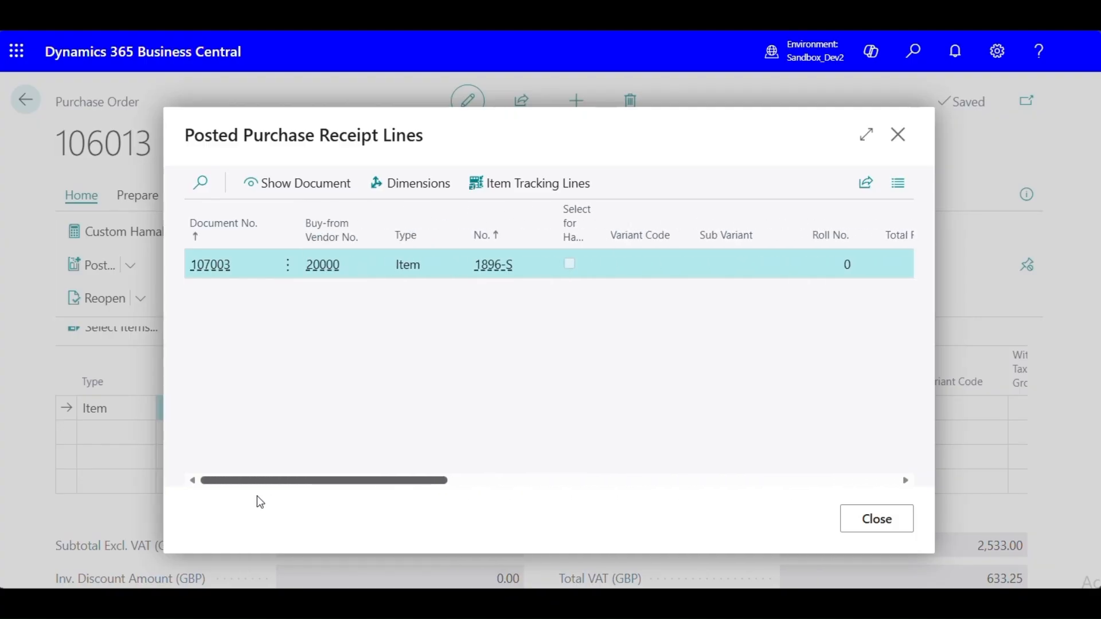
click(896, 141)
Search for "items", open the ATHENS Desk item card from the Items list and view its Inventory section.
key(alt+q)
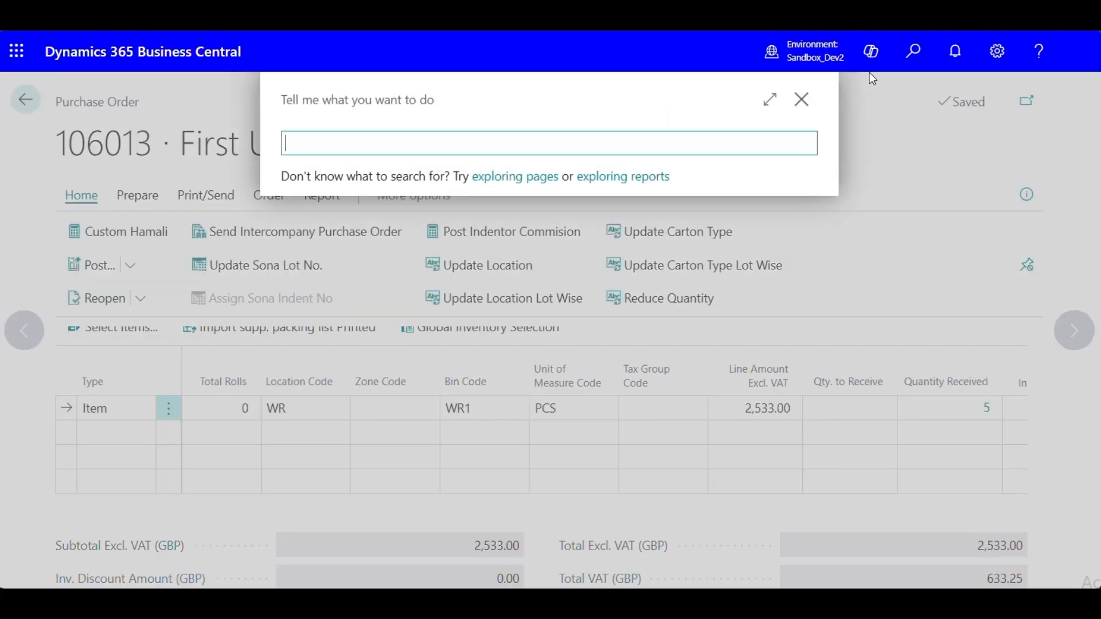
text(items)
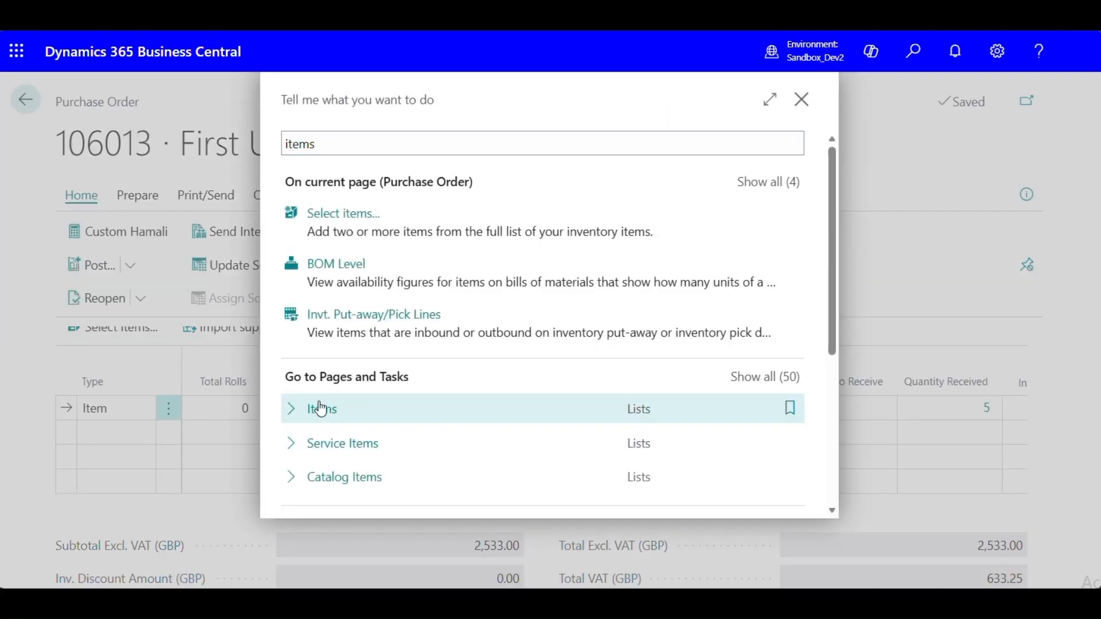
click(331, 405)
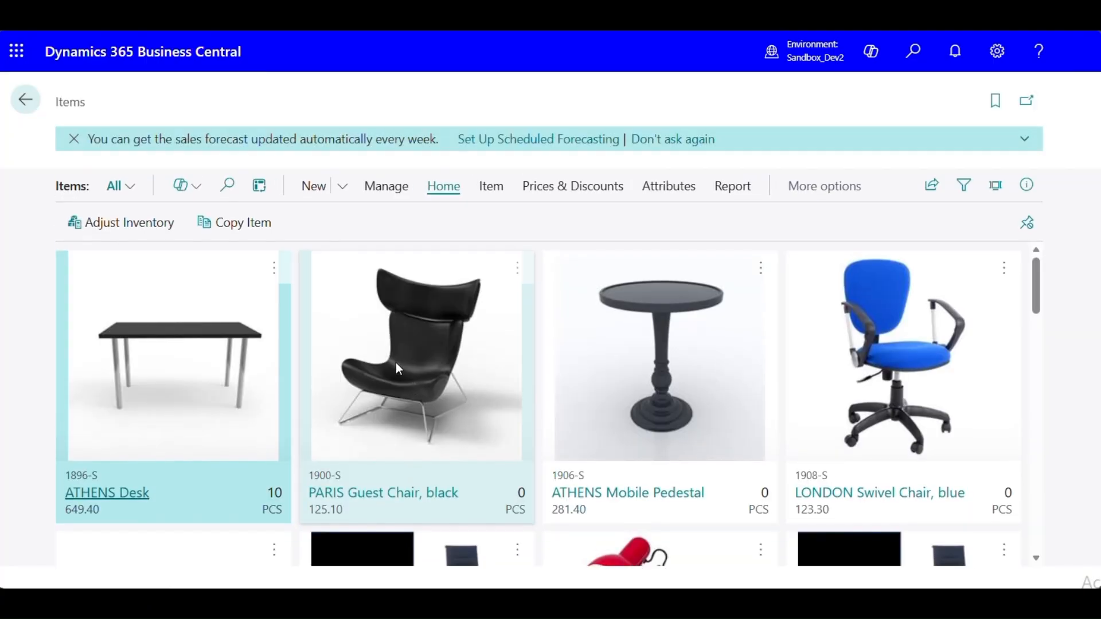
click(92, 494)
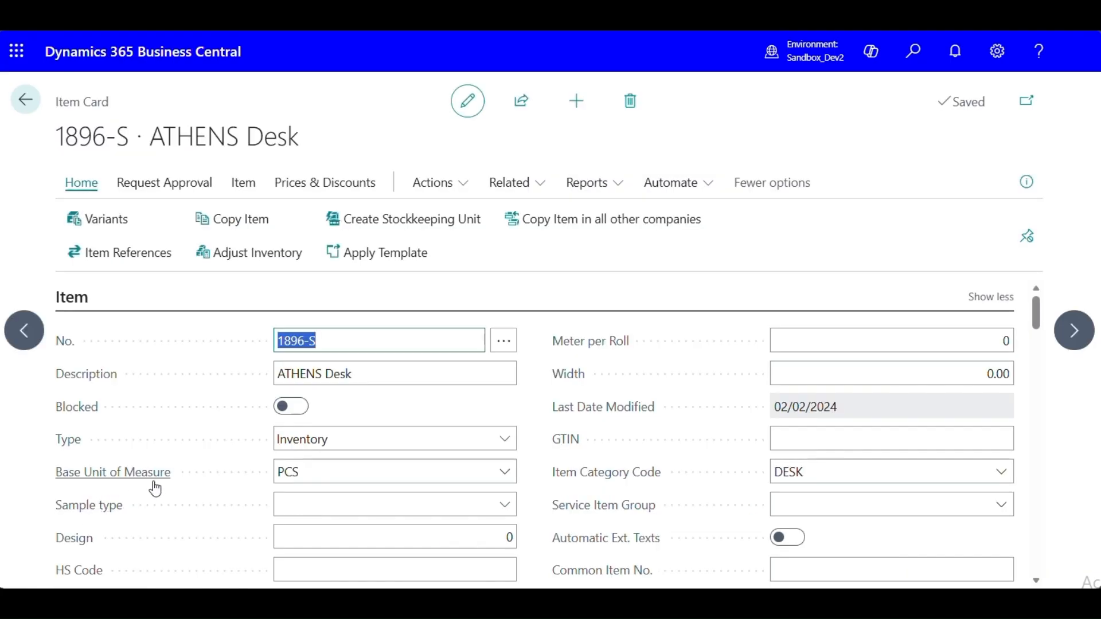
scroll(155, 489, down, 8)
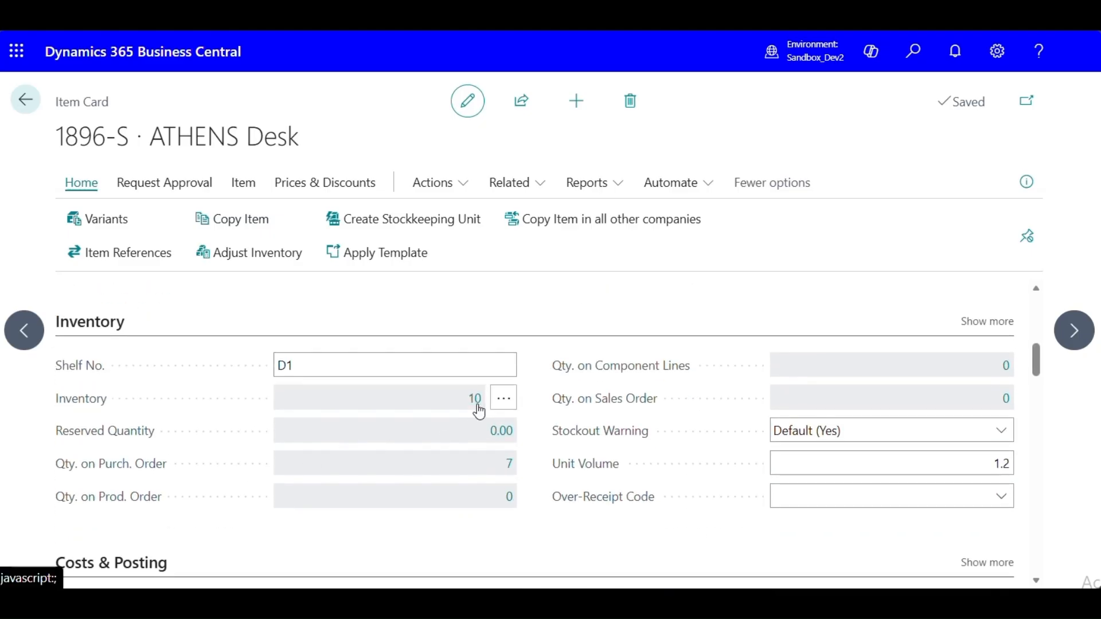
Open the item ledger entries behind the ATHENS Desk inventory, check their location and bin codes, and close them.
click(470, 408)
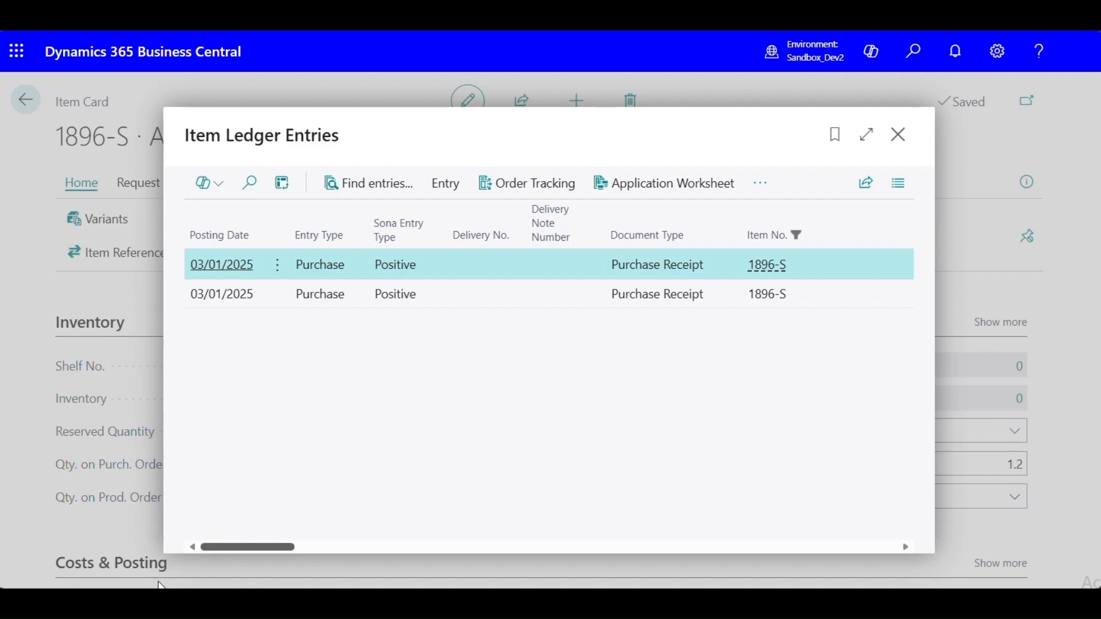
drag(252, 547, 776, 545)
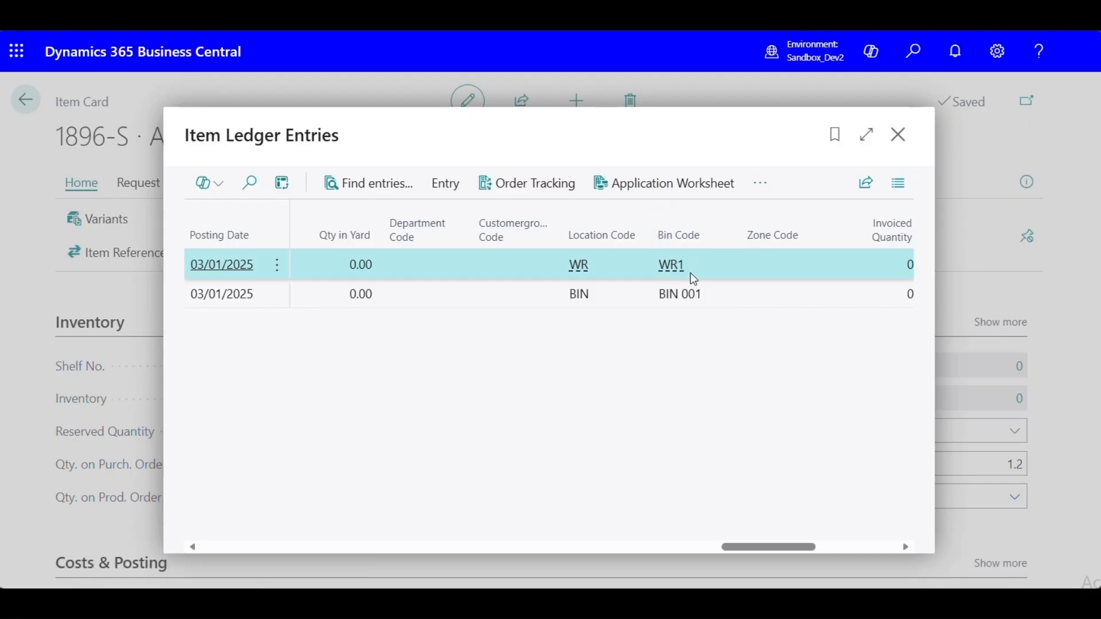
click(898, 139)
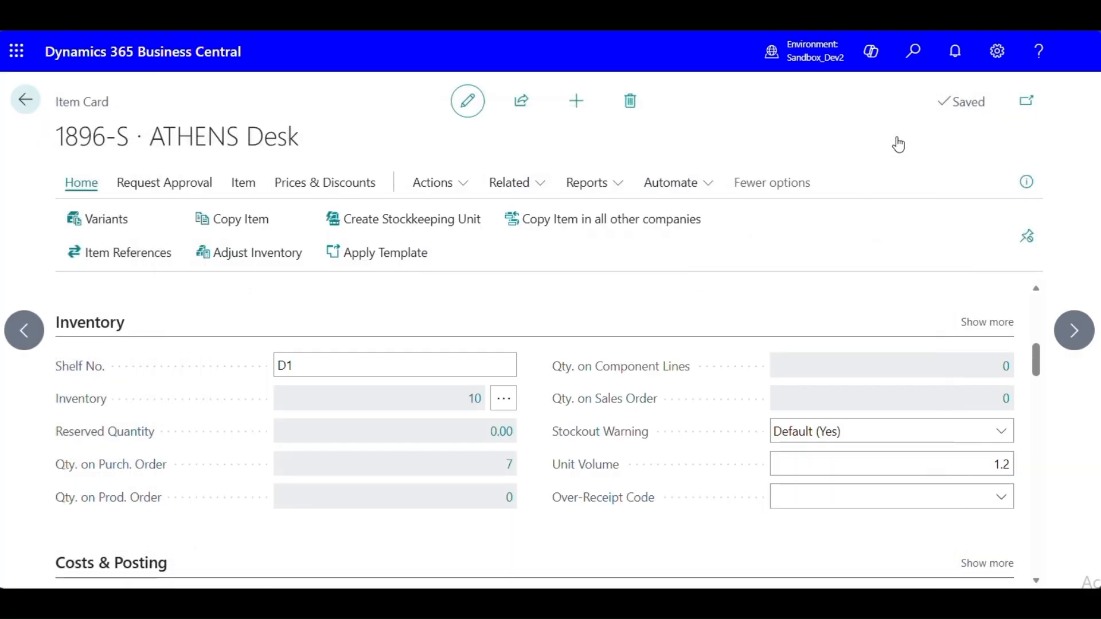
Leave the item card and go back through the open pages to the CRONUS International Ltd. home page.
click(27, 101)
click(27, 101)
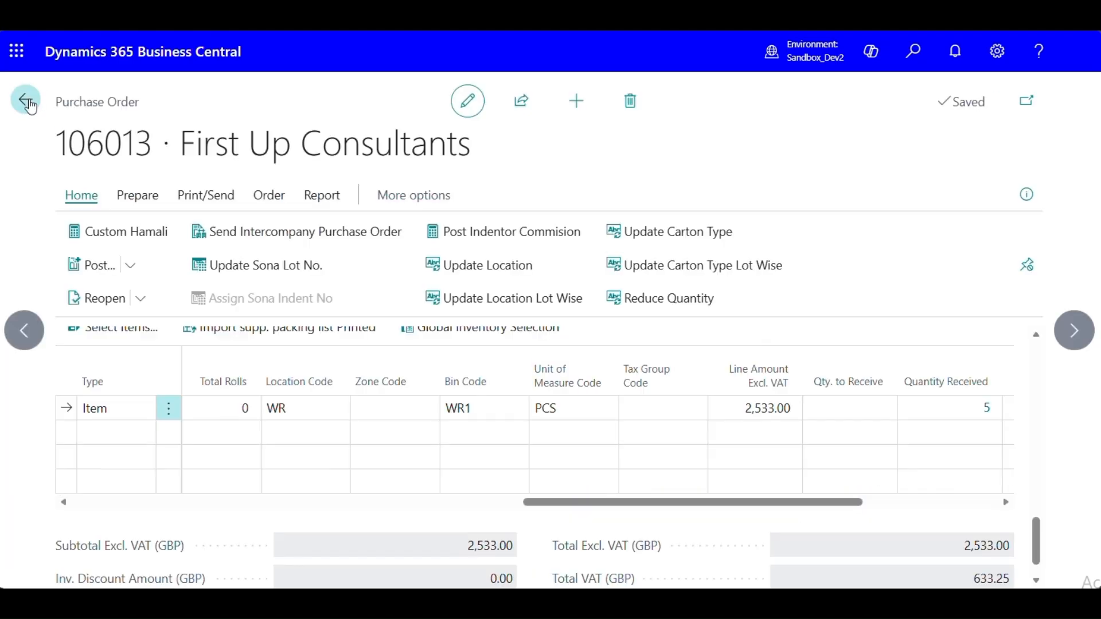
click(27, 101)
click(30, 103)
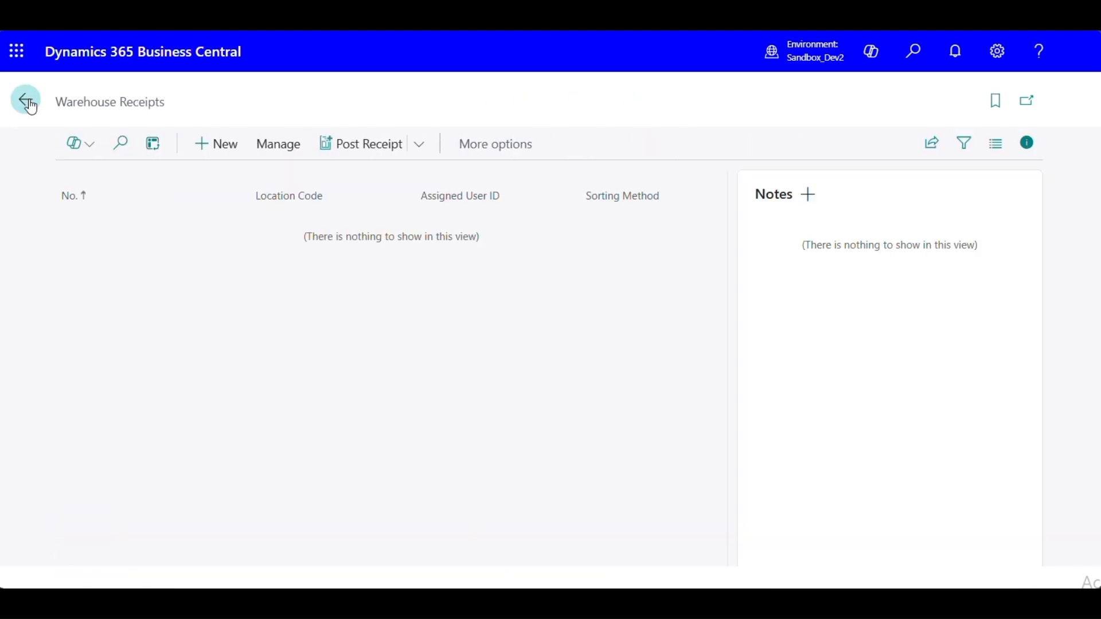
click(29, 100)
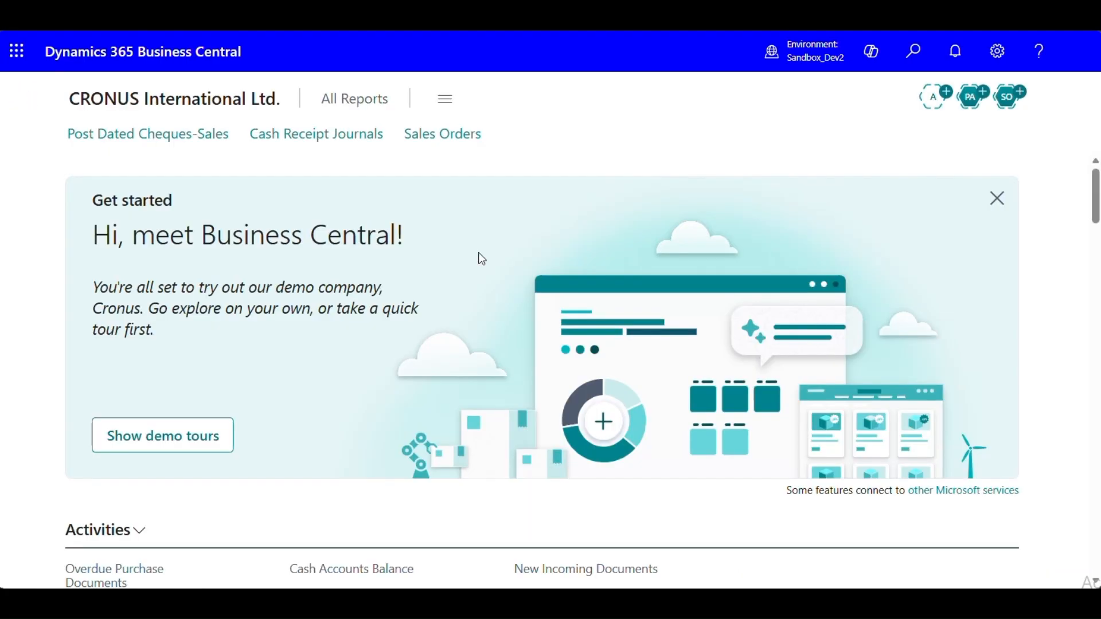